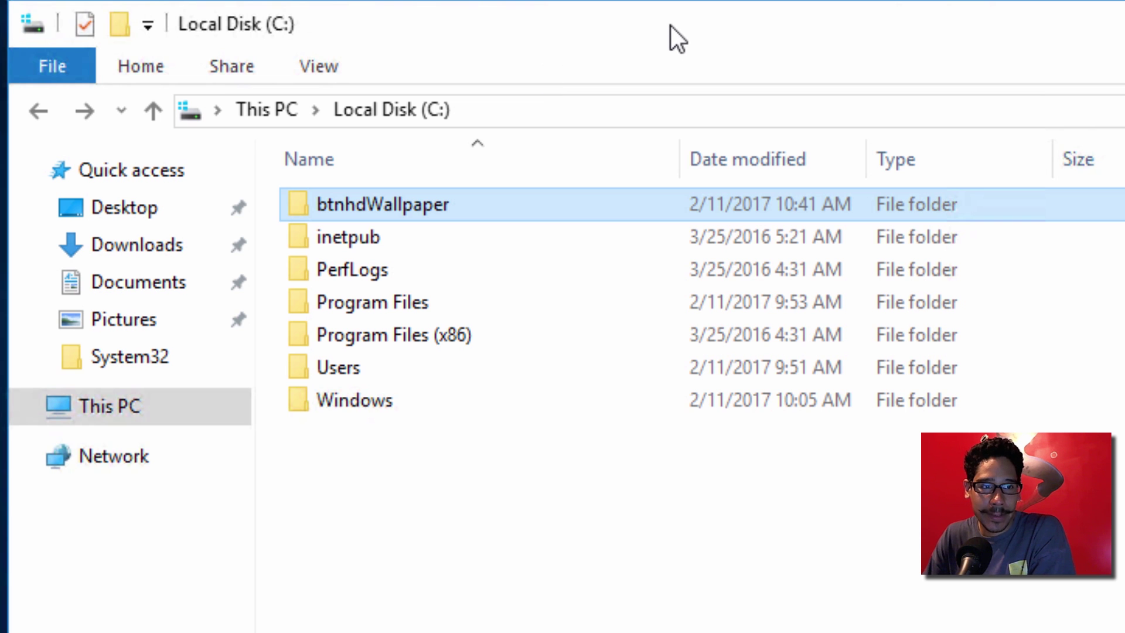
Step: Review the btnhdWallpaper folder's advanced sharing and btnhdWallpaper$ share permissions without changes
{"action": "right_click", "coordinate": [396, 199]}
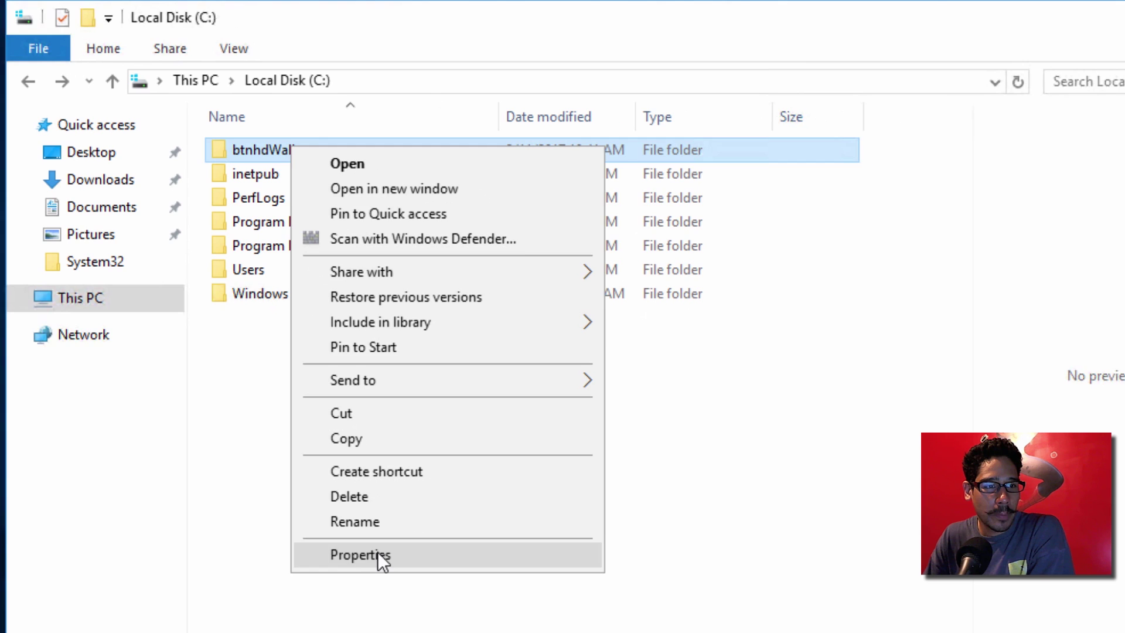
{"action": "left_click", "coordinate": [378, 555]}
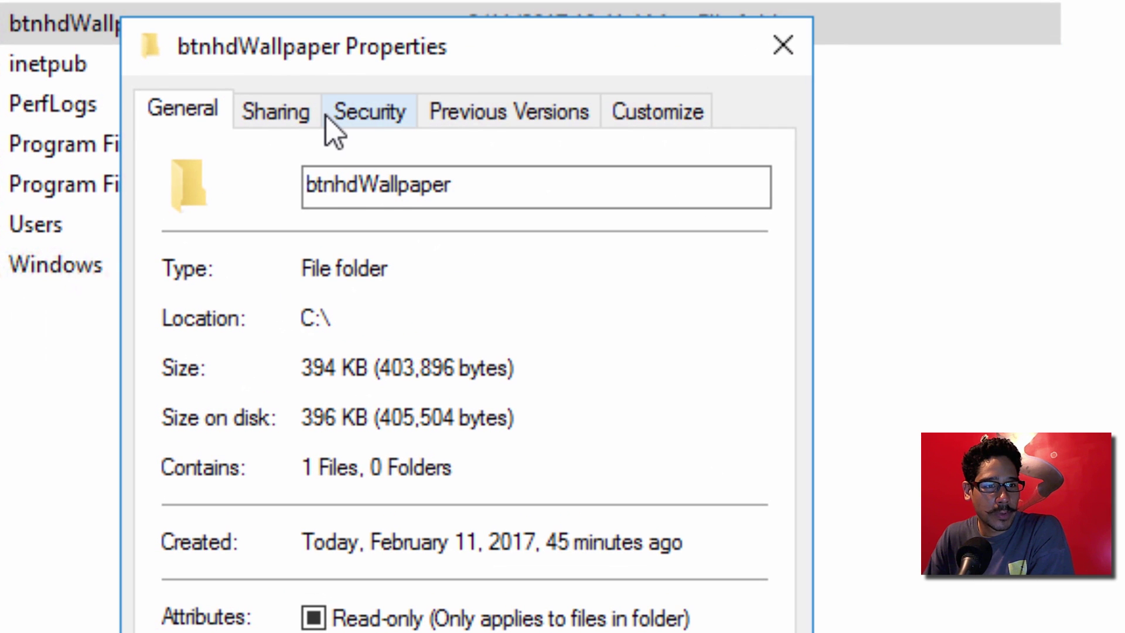
{"action": "left_click", "coordinate": [282, 114]}
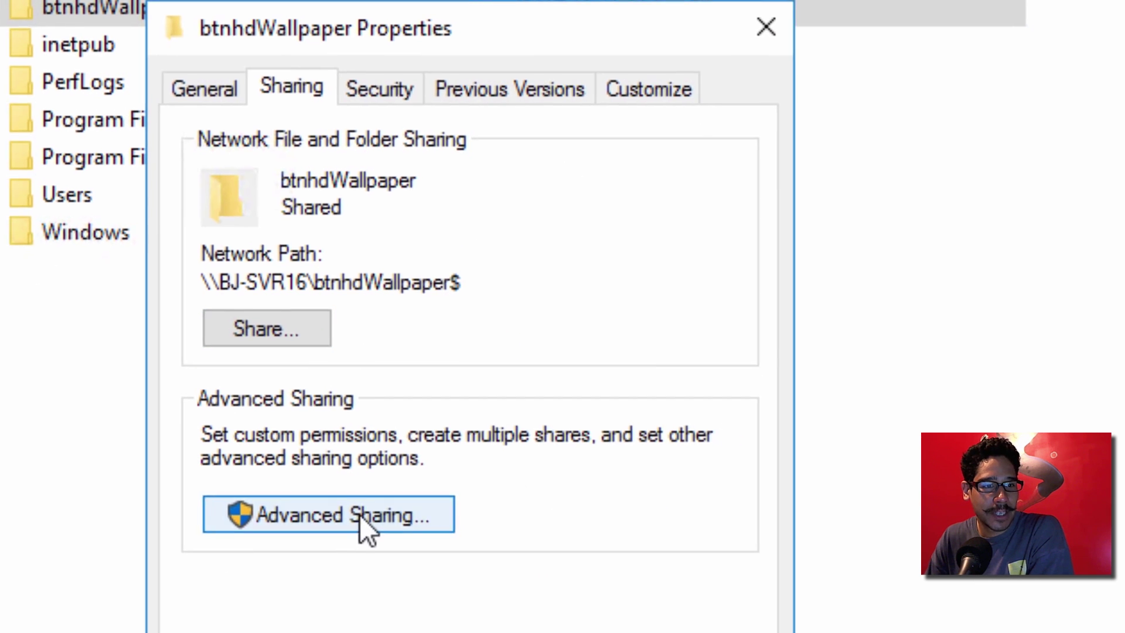
{"action": "left_click", "coordinate": [360, 514]}
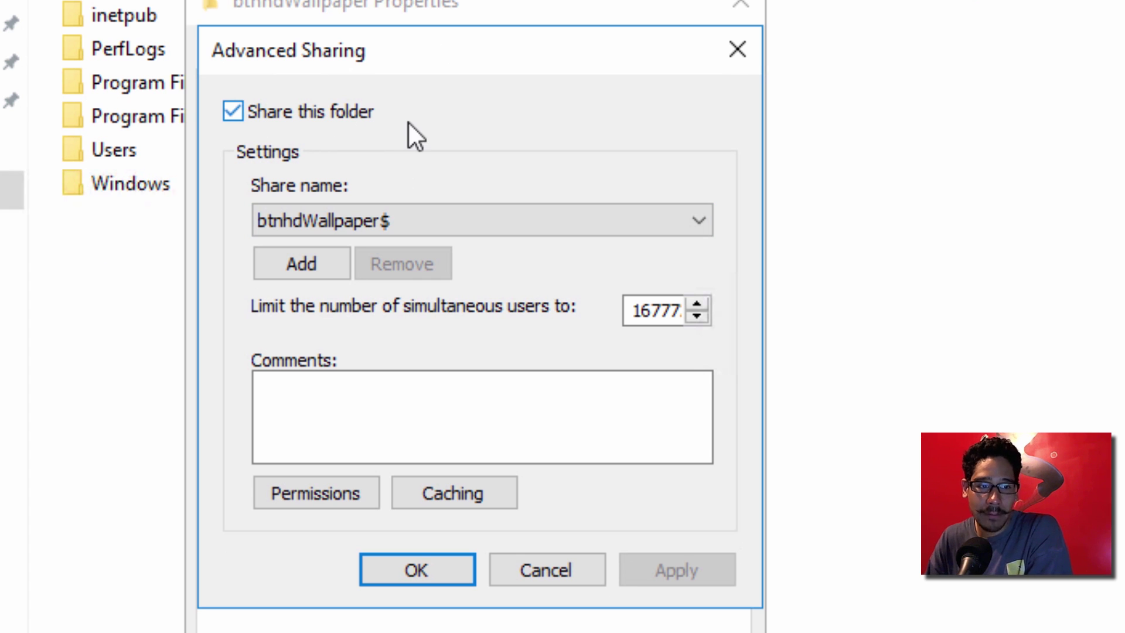
{"action": "left_click", "coordinate": [342, 499]}
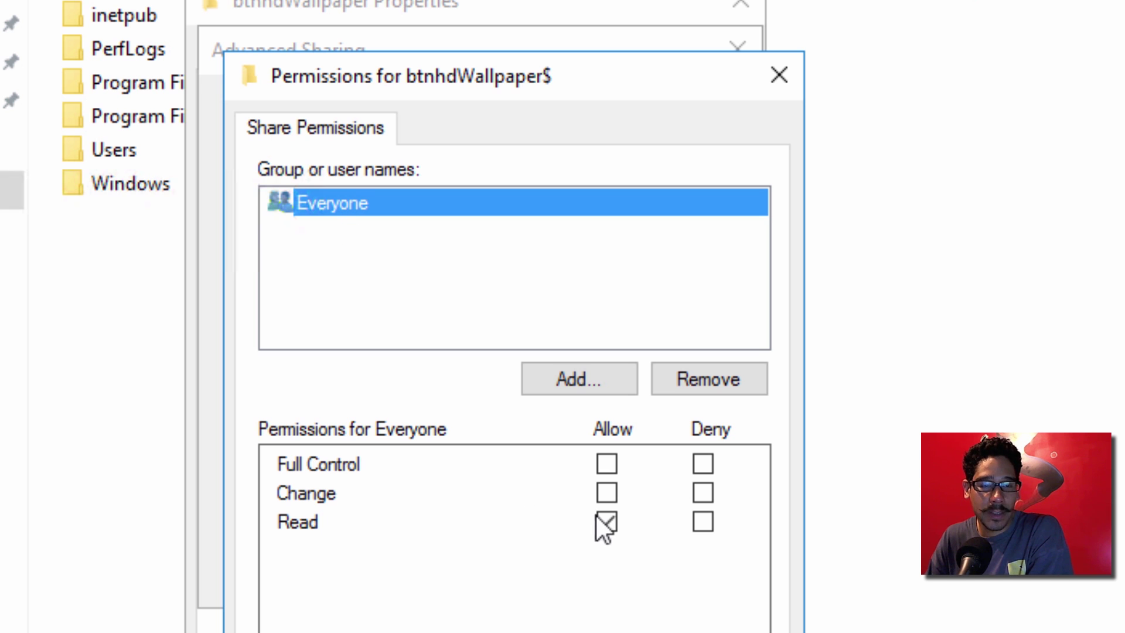
{"action": "key", "text": "Return"}
{"action": "left_click", "coordinate": [433, 580]}
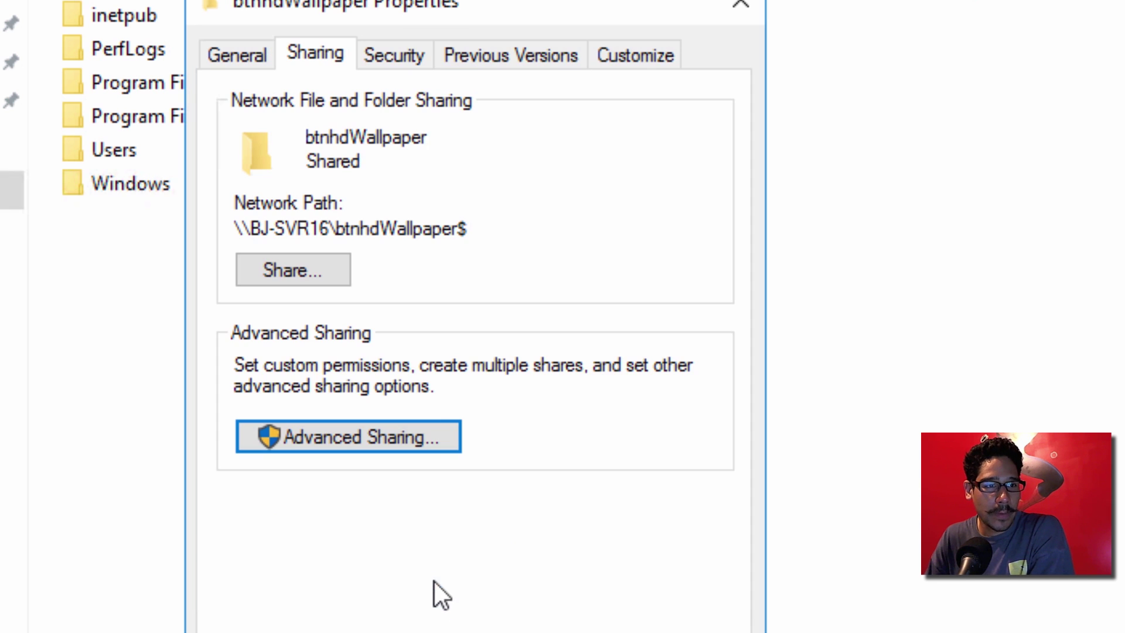
Step: Check the folder's Domain Users security permissions, then the user account in the Techs OU
{"action": "left_click", "coordinate": [394, 59]}
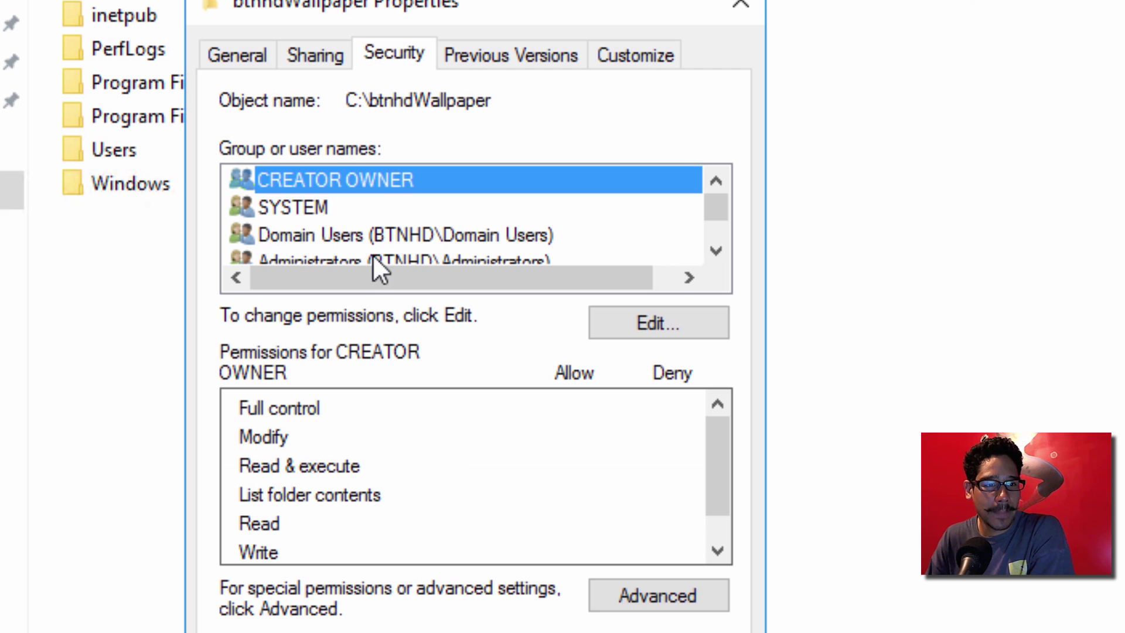
{"action": "left_click", "coordinate": [625, 321]}
{"action": "left_click", "coordinate": [564, 363]}
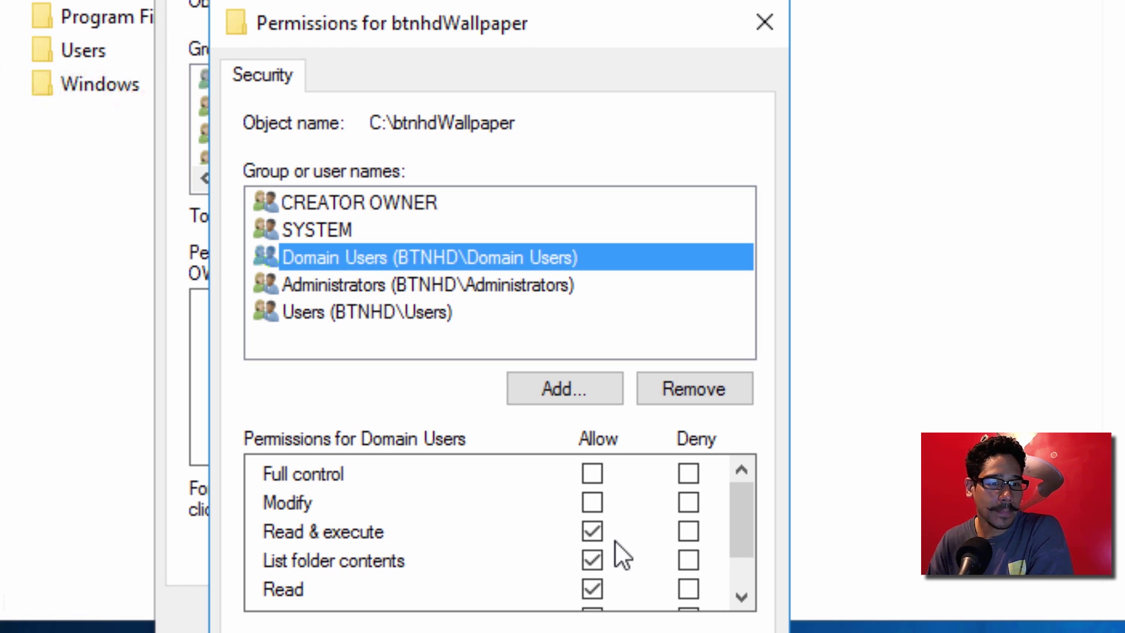
{"action": "key", "text": "Return"}
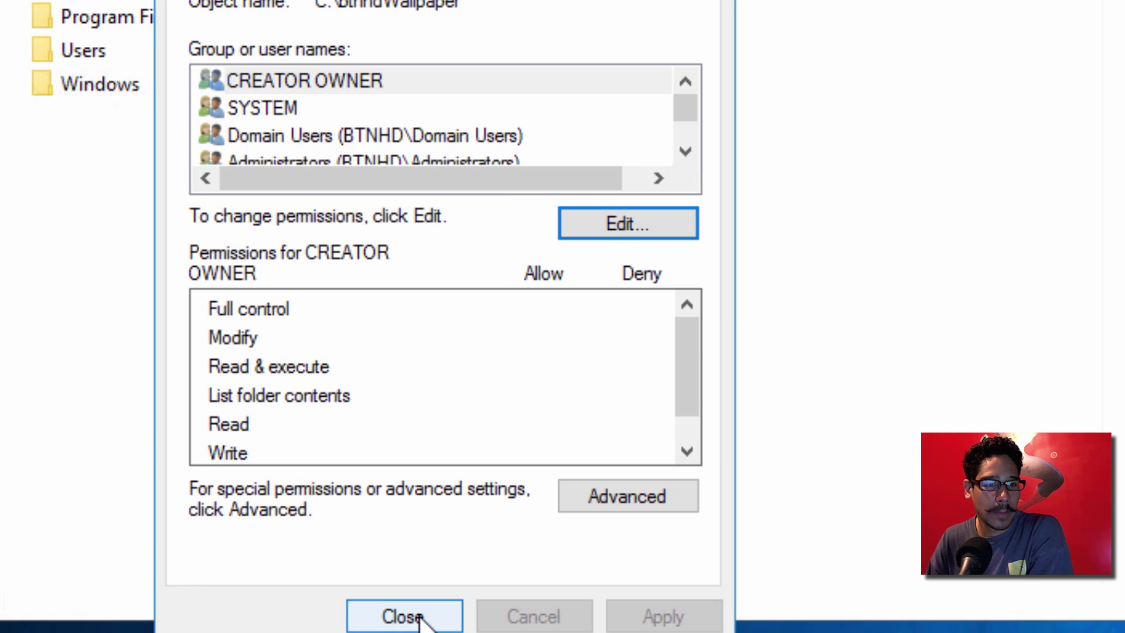
{"action": "left_click", "coordinate": [420, 616]}
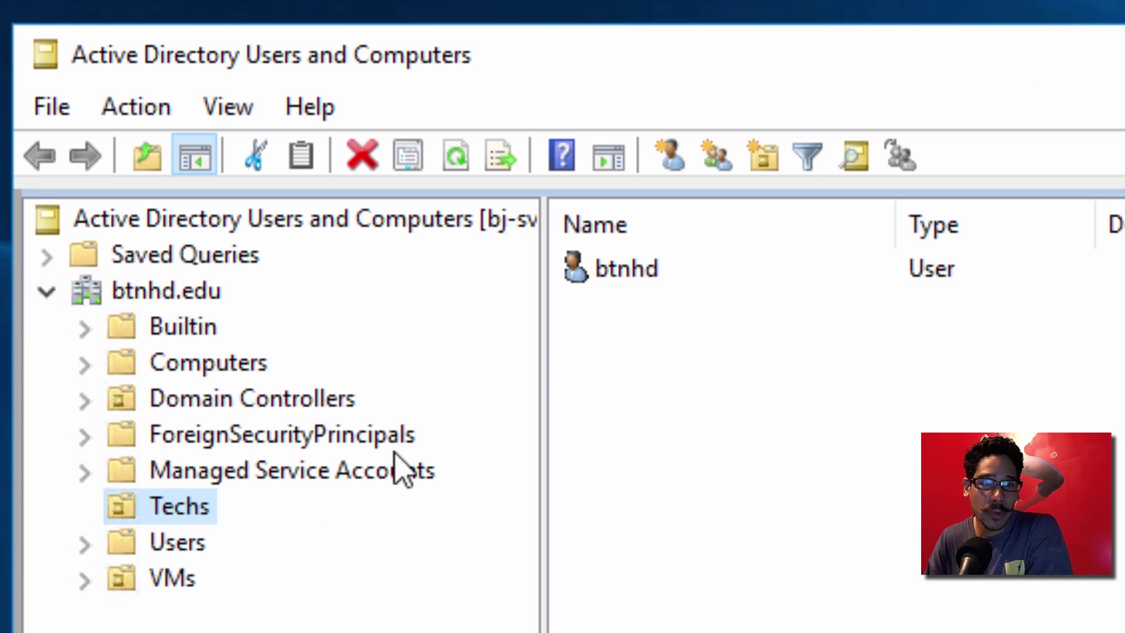
{"action": "left_click", "coordinate": [643, 270]}
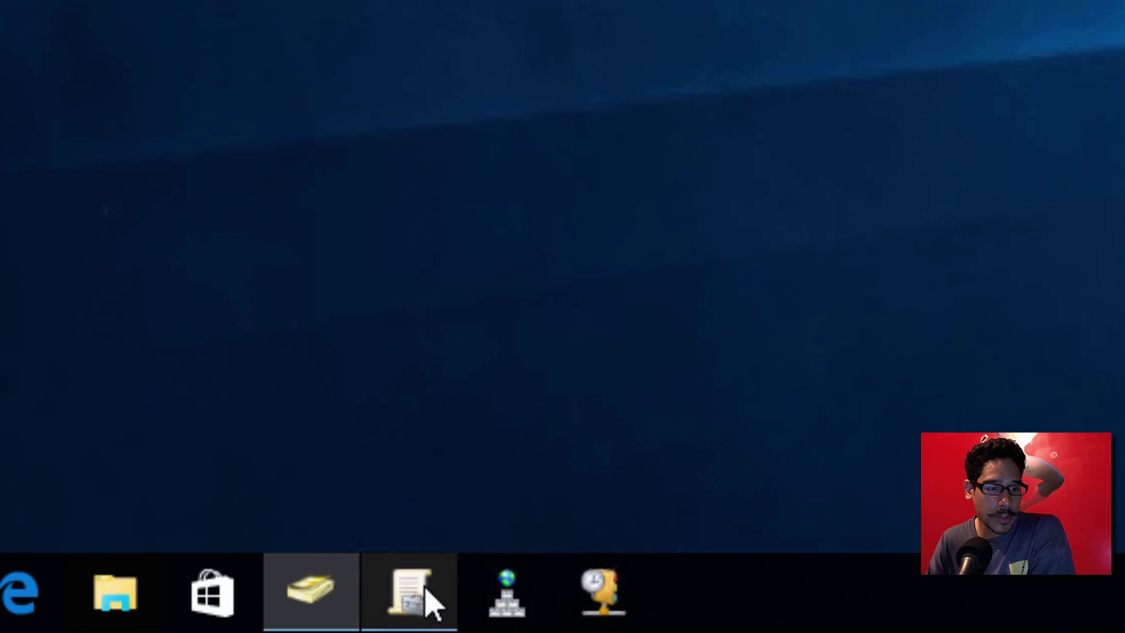
{"action": "left_click", "coordinate": [426, 591]}
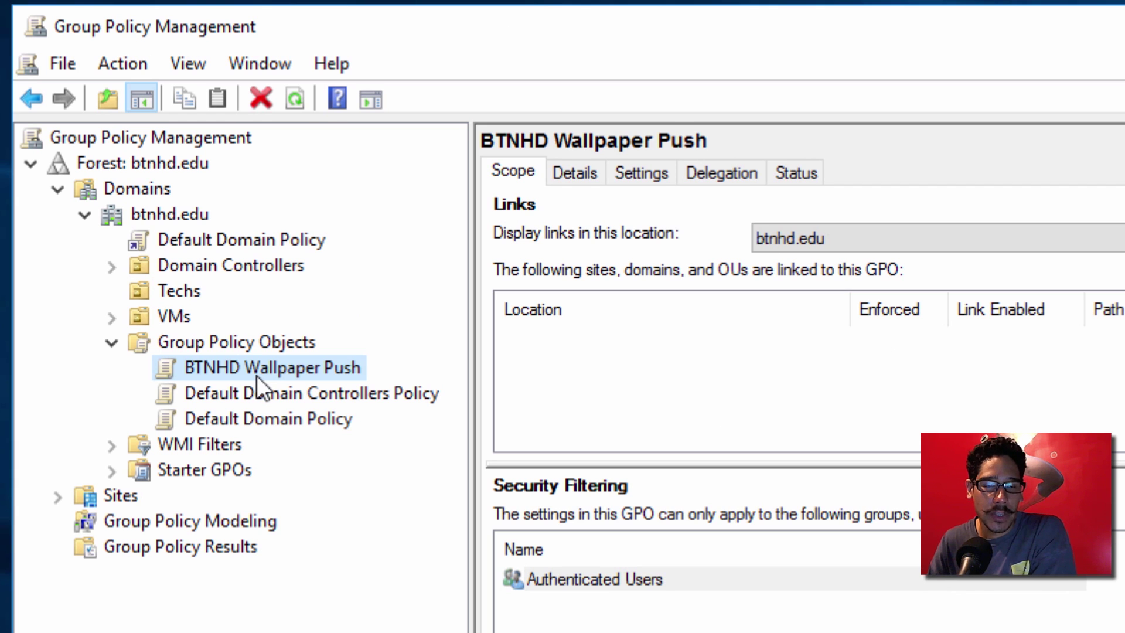
Step: Start and cancel a new GPO, then bring up the BTNHD Wallpaper Push GPO's options
{"action": "right_click", "coordinate": [261, 342]}
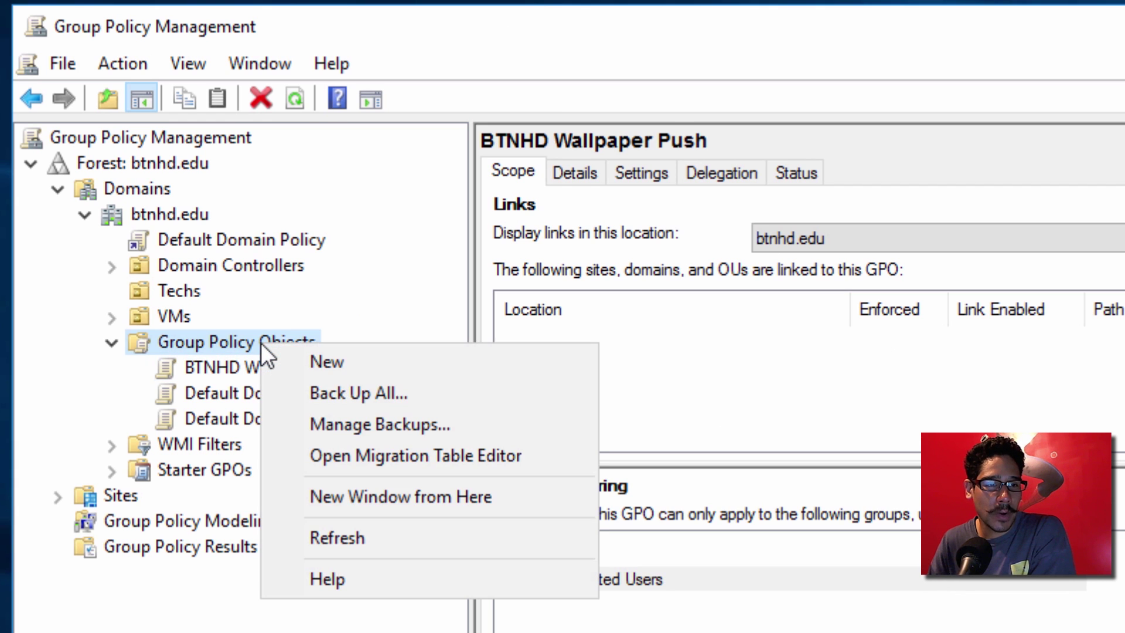
{"action": "left_click", "coordinate": [333, 364]}
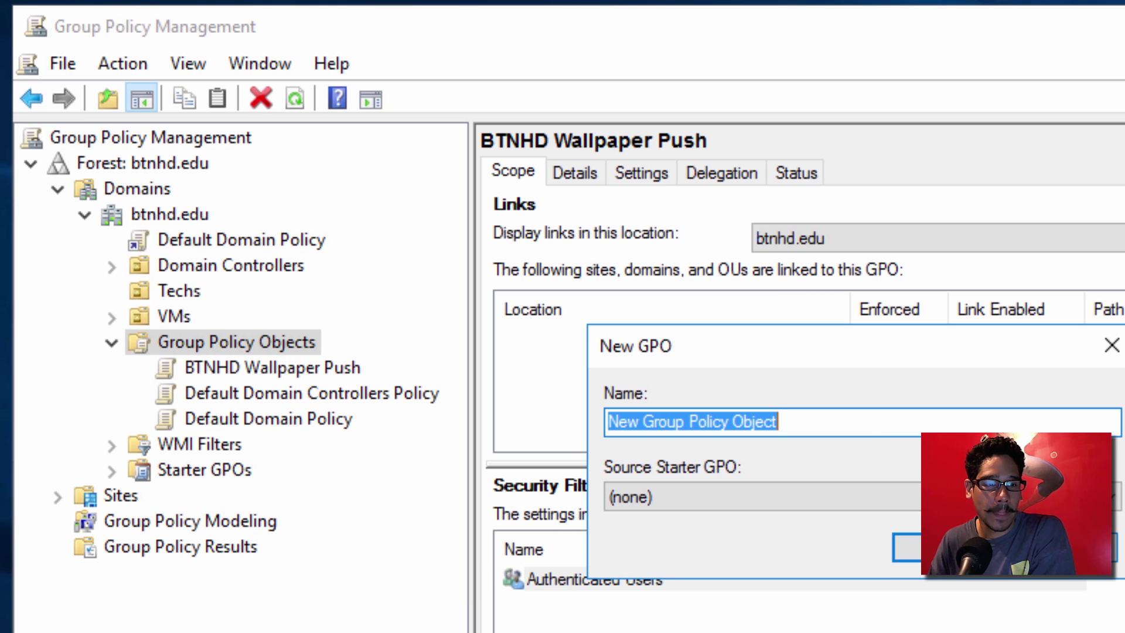
{"action": "left_click", "coordinate": [1060, 547]}
{"action": "right_click", "coordinate": [339, 371]}
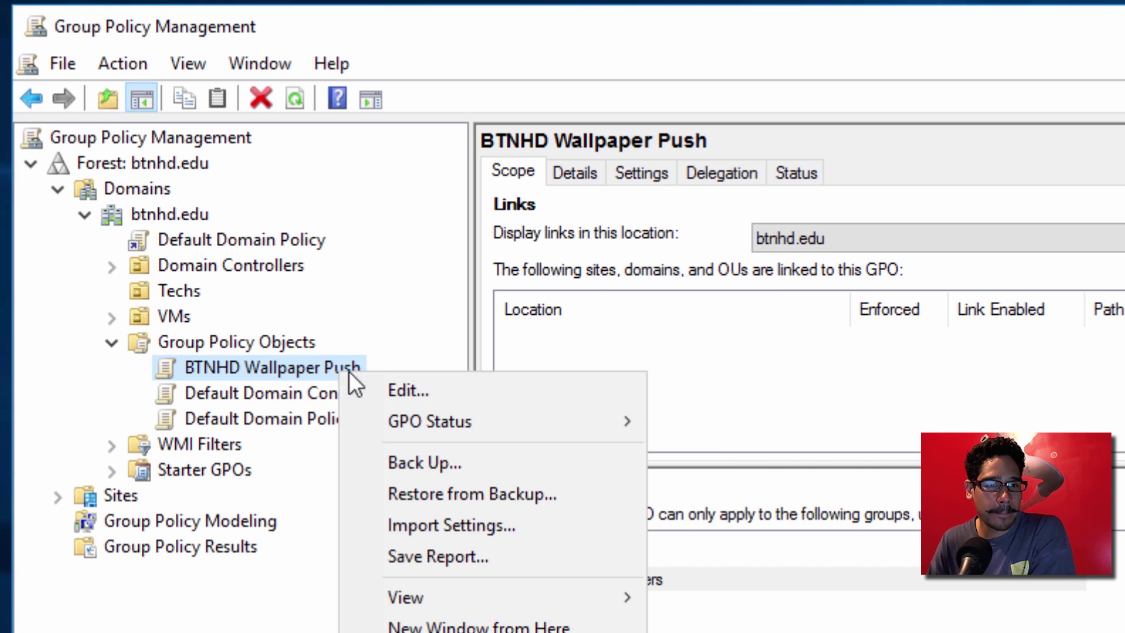
Step: Edit BTNHD Wallpaper Push and browse User Configuration > Administrative Templates > Desktop > Desktop to Desktop Wallpaper
{"action": "left_click", "coordinate": [402, 386]}
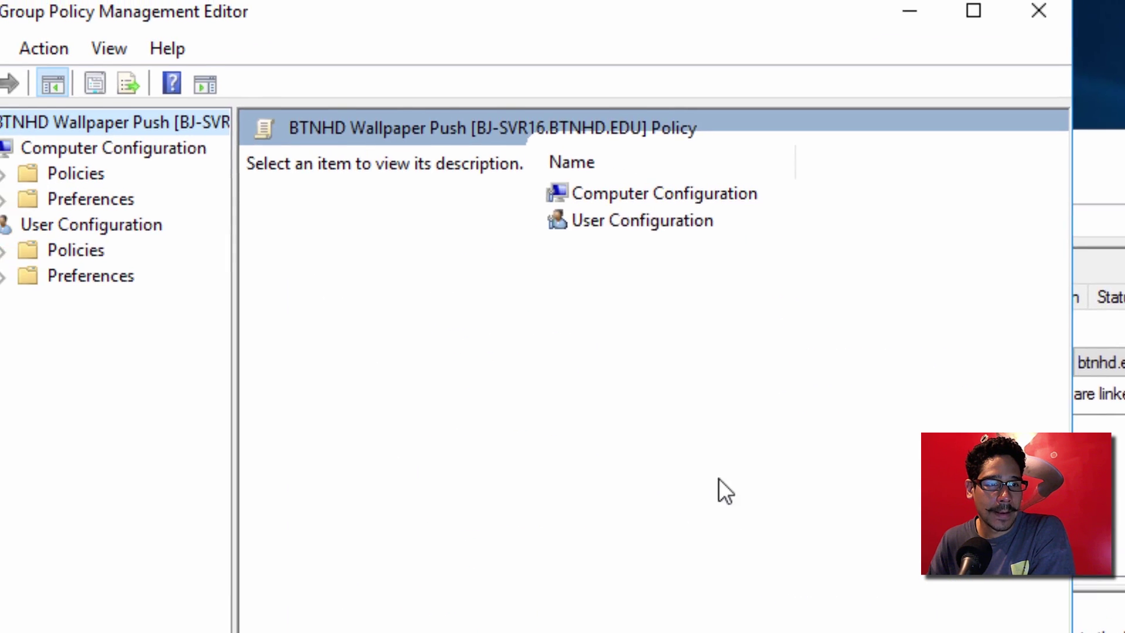
{"action": "left_click_drag", "start_coordinate": [694, 41], "coordinate": [849, 82]}
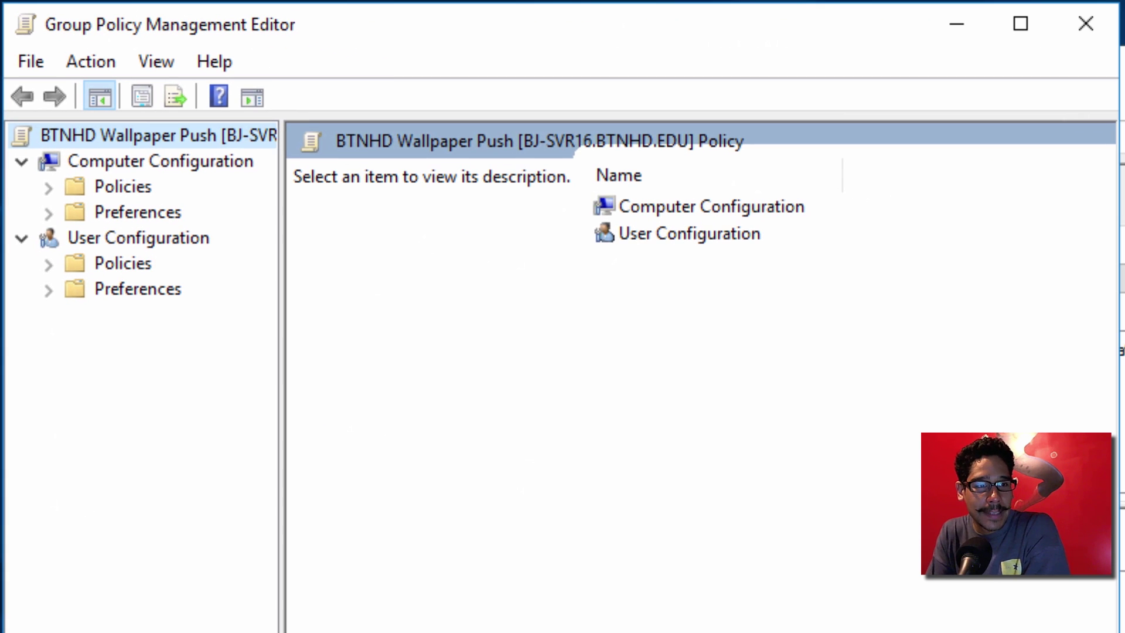
{"action": "left_click", "coordinate": [177, 243]}
{"action": "left_click", "coordinate": [55, 269]}
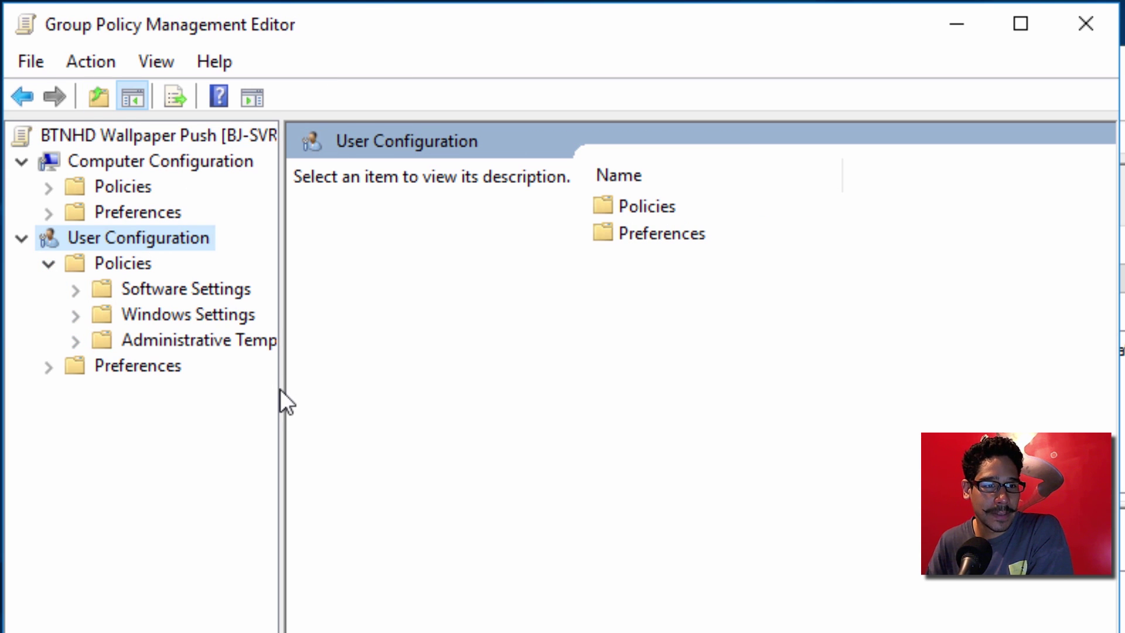
{"action": "left_click_drag", "start_coordinate": [280, 390], "coordinate": [452, 400]}
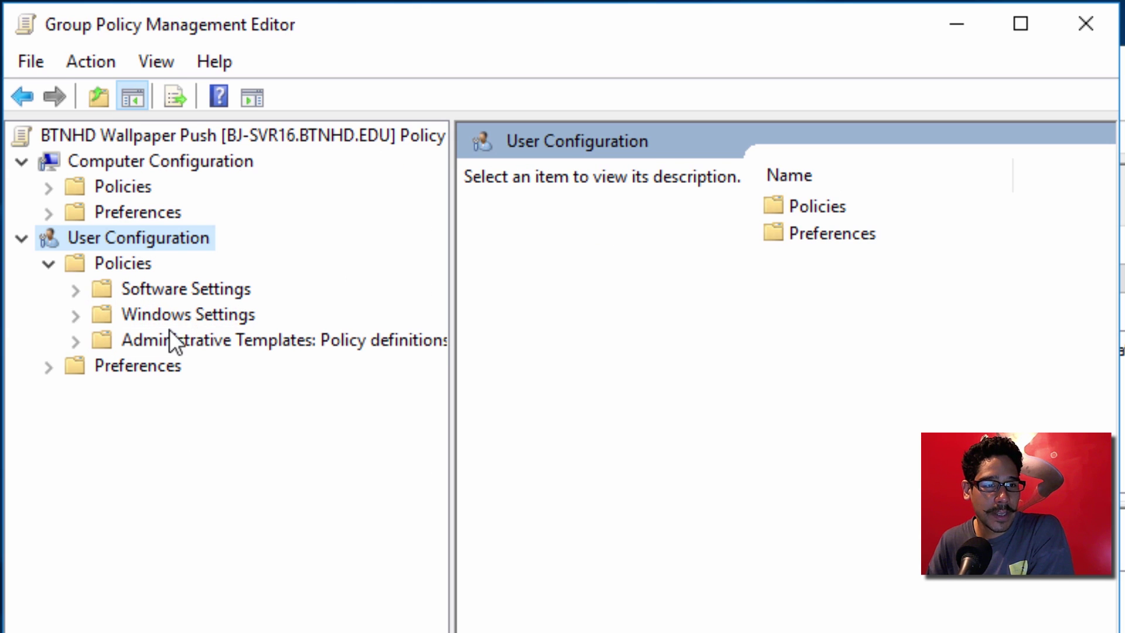
{"action": "left_click", "coordinate": [84, 345]}
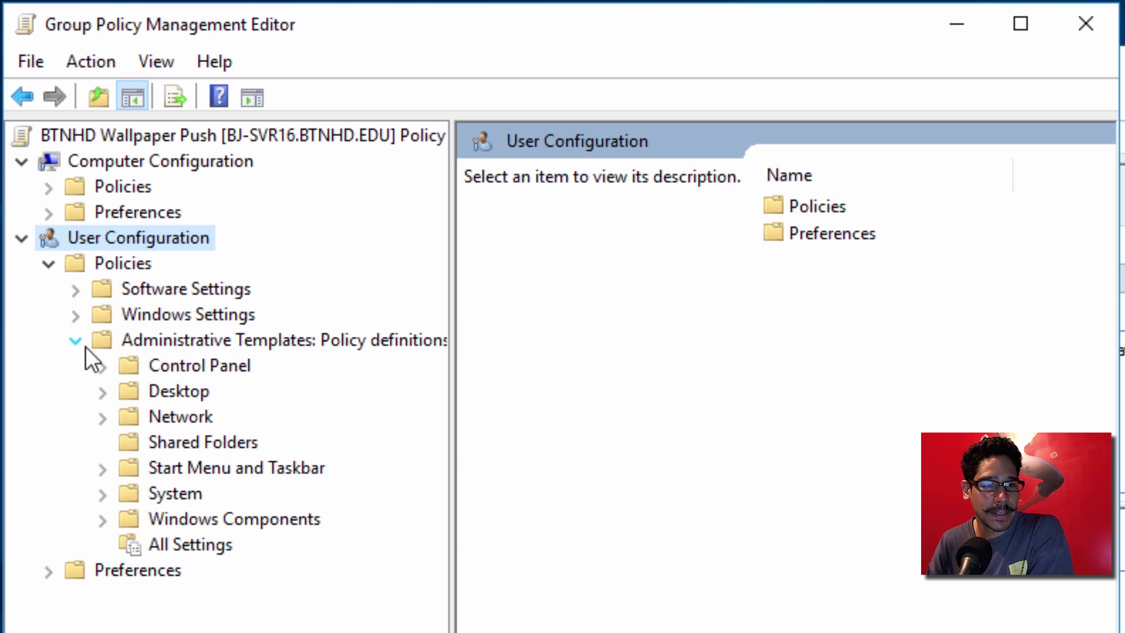
{"action": "left_click", "coordinate": [134, 394]}
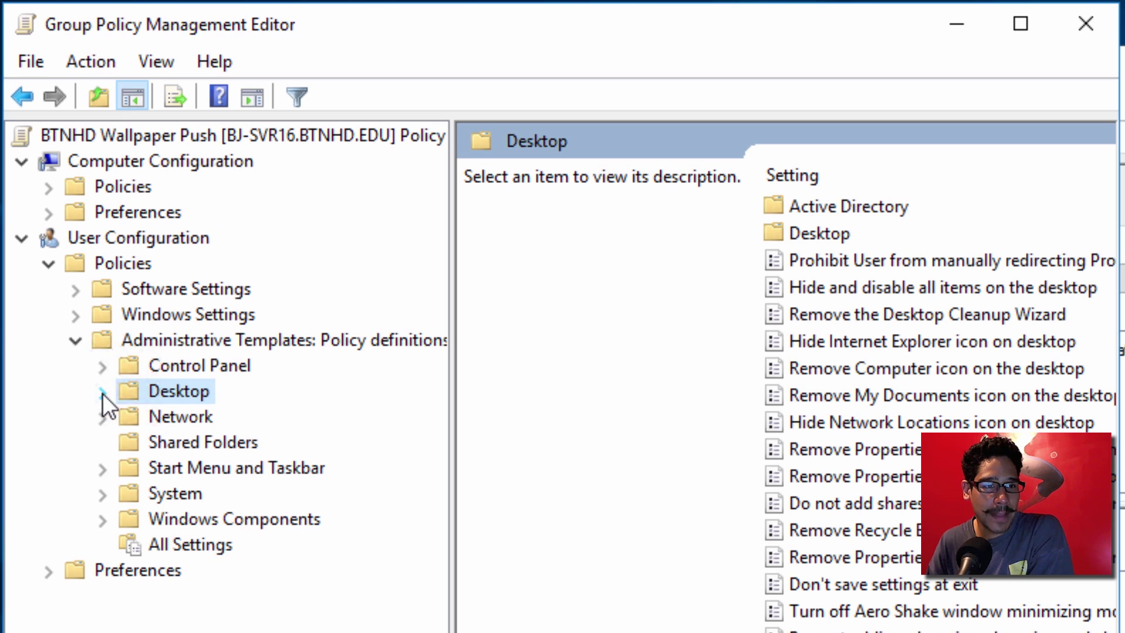
{"action": "left_click", "coordinate": [103, 392]}
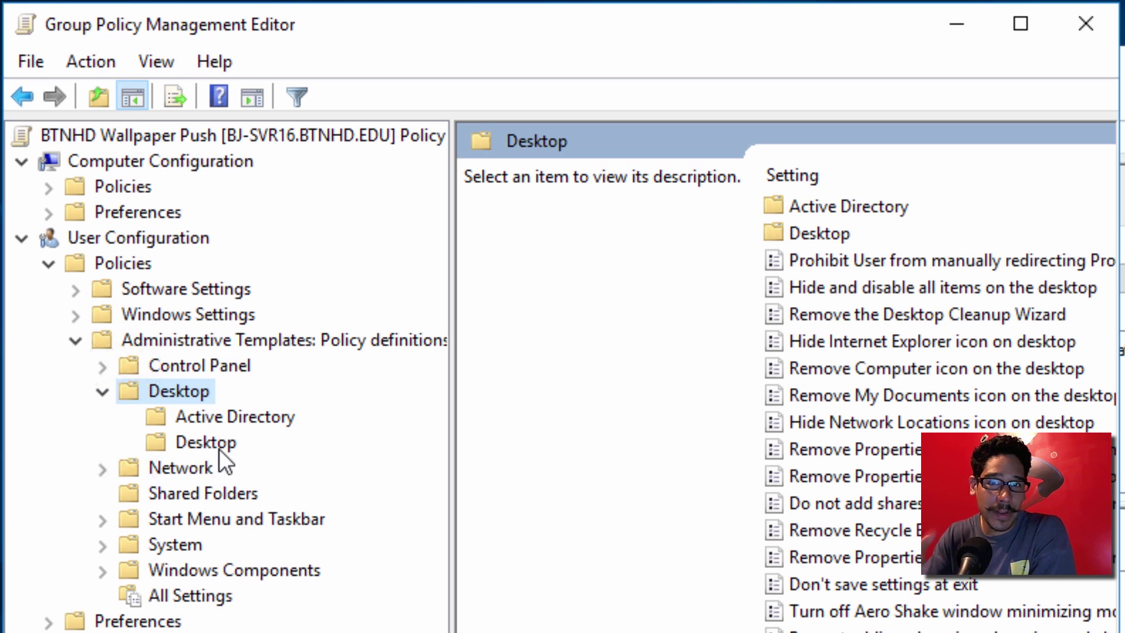
{"action": "left_click", "coordinate": [220, 443]}
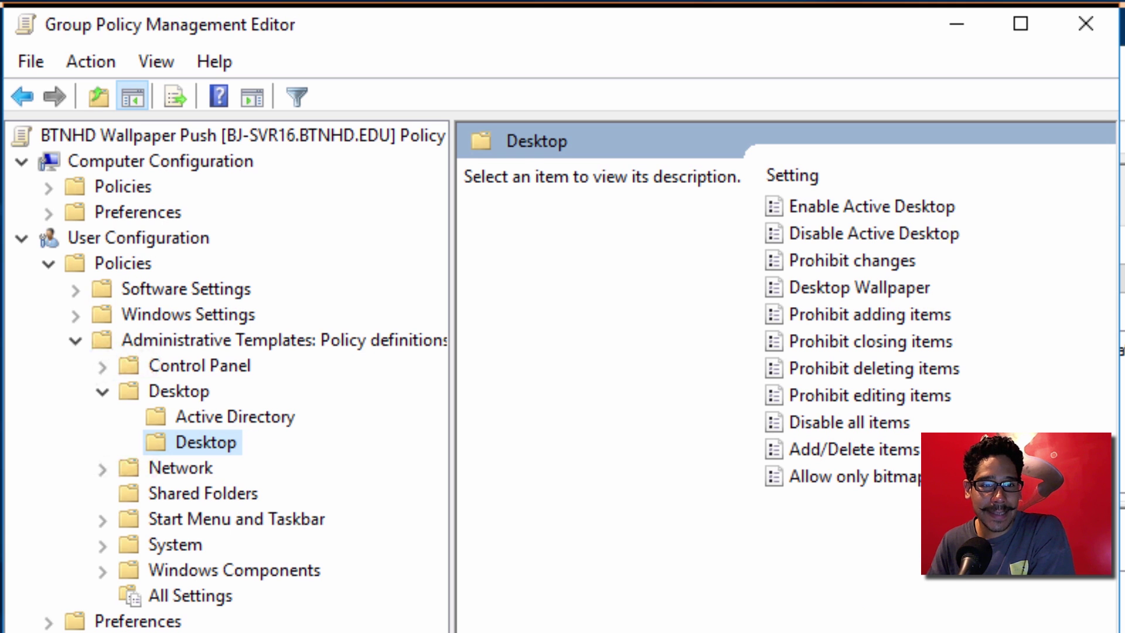
{"action": "left_click", "coordinate": [920, 290]}
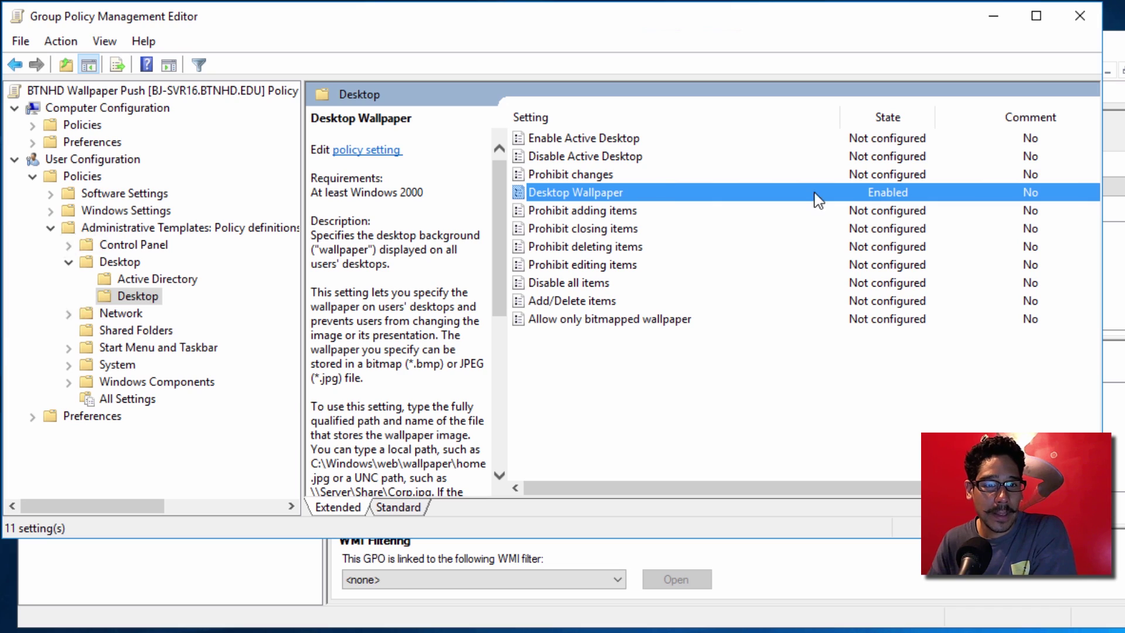
{"action": "double_click", "coordinate": [602, 192]}
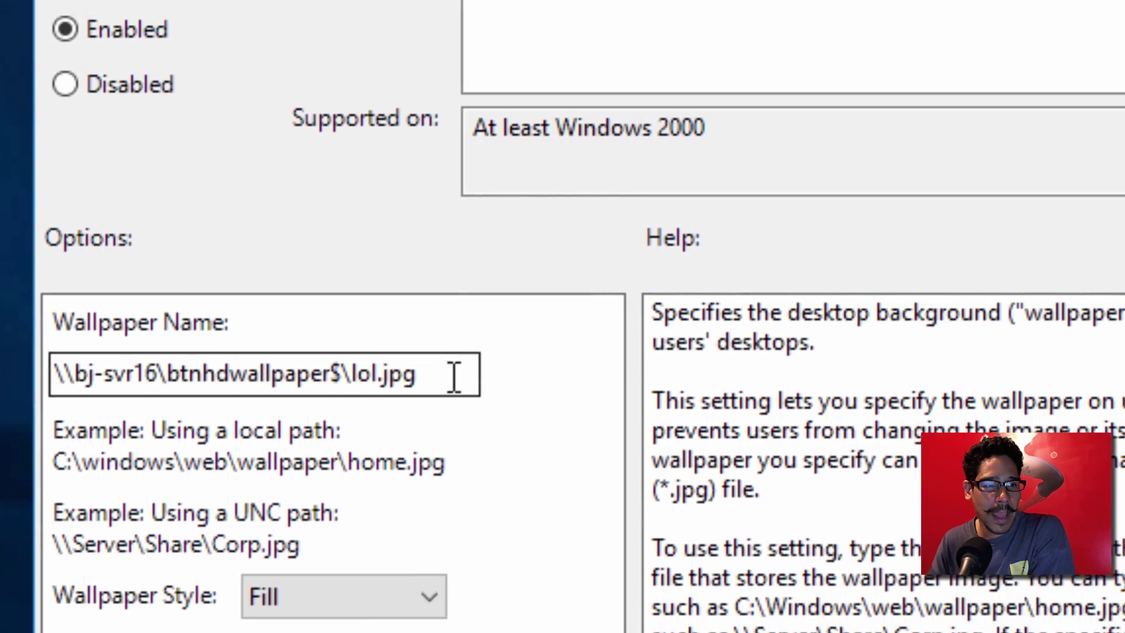
{"action": "left_click_drag", "start_coordinate": [454, 375], "coordinate": [47, 375]}
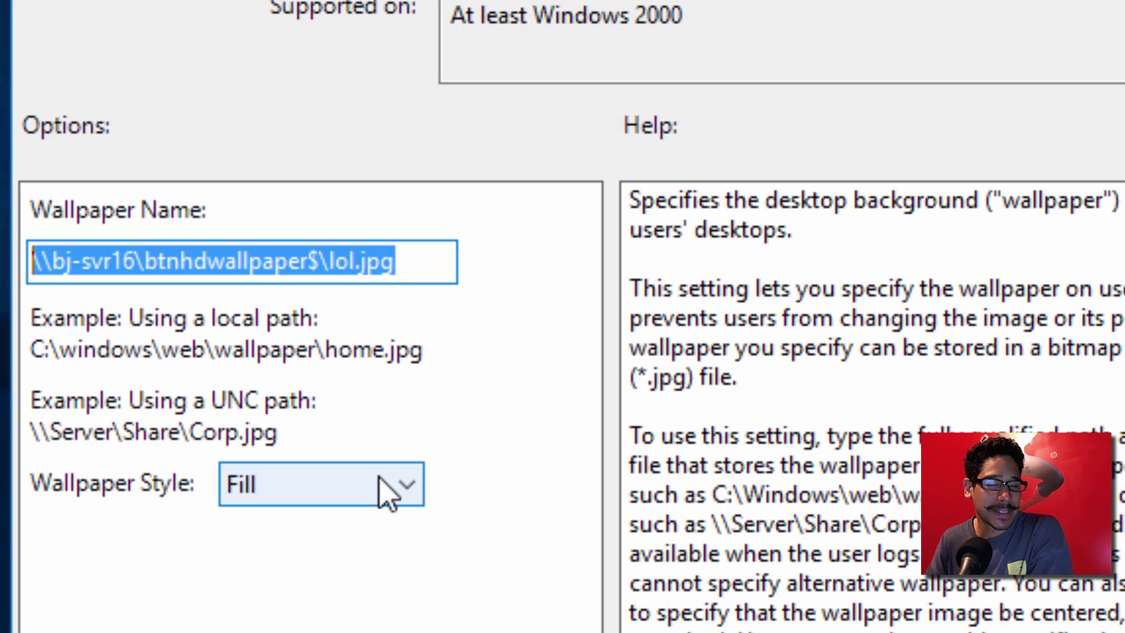
{"action": "left_click", "coordinate": [400, 496]}
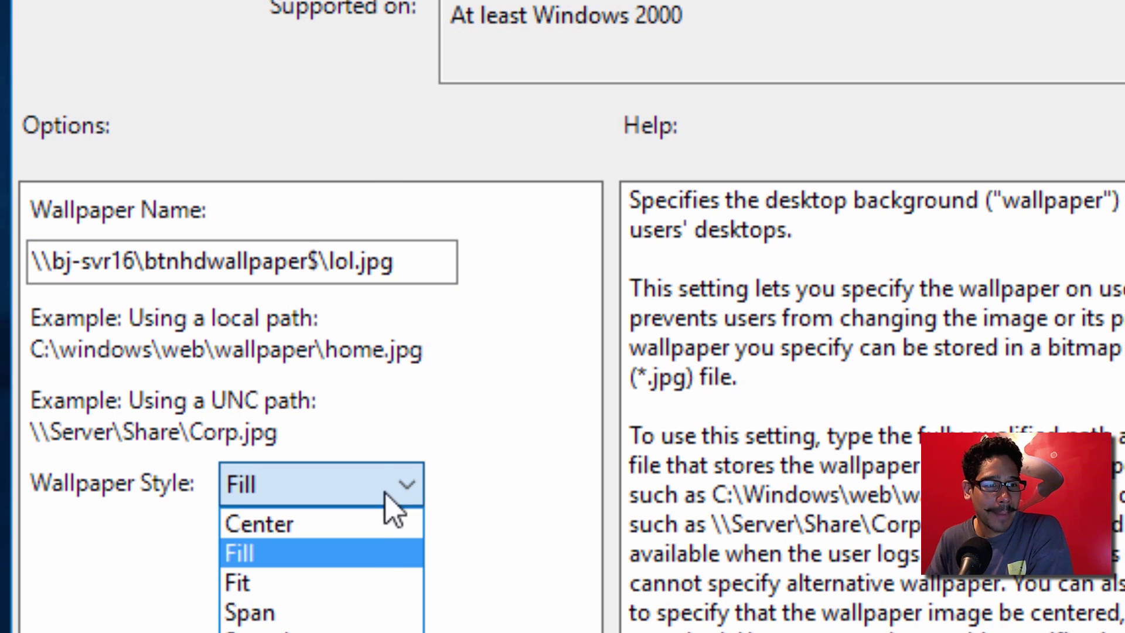
{"action": "left_click", "coordinate": [402, 484]}
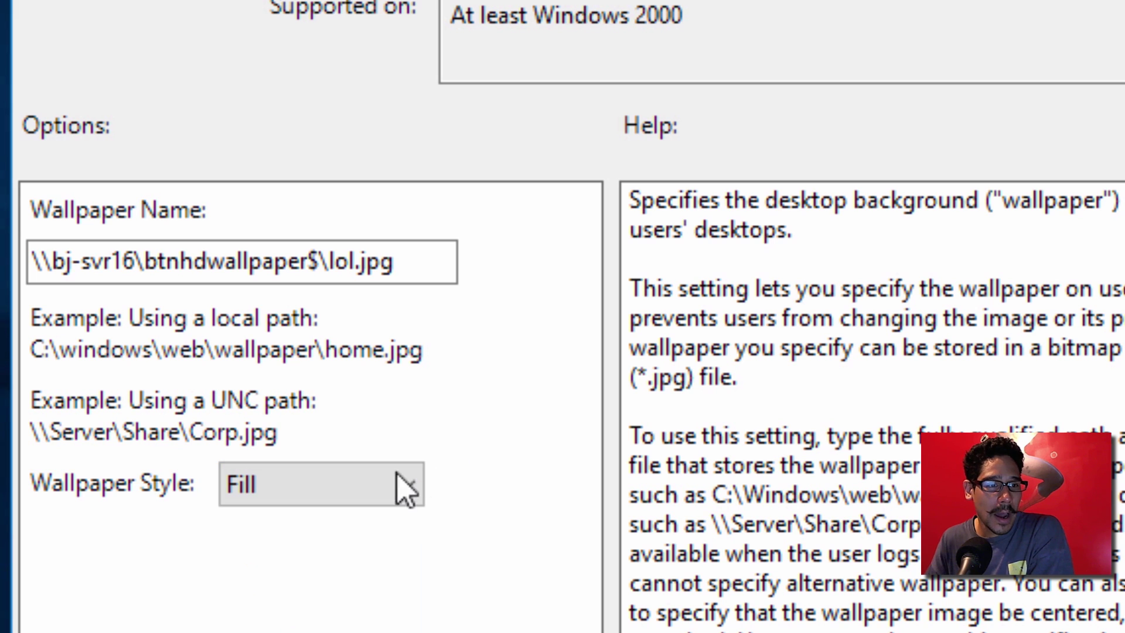
{"action": "left_click", "coordinate": [378, 495]}
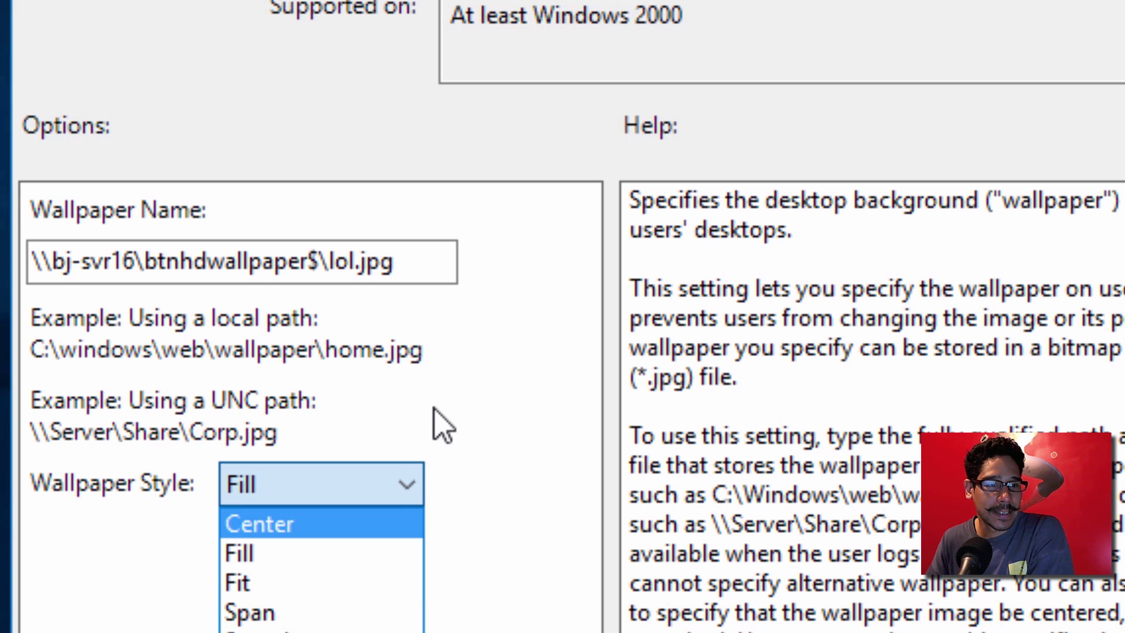
{"action": "left_click", "coordinate": [444, 424]}
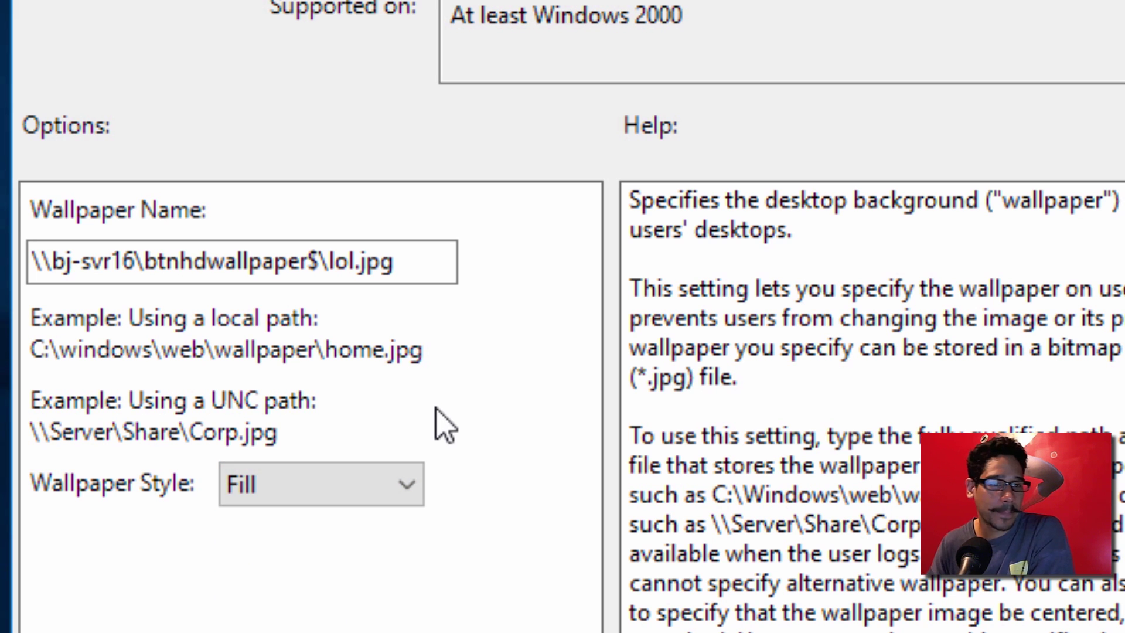
{"action": "key", "text": "Return"}
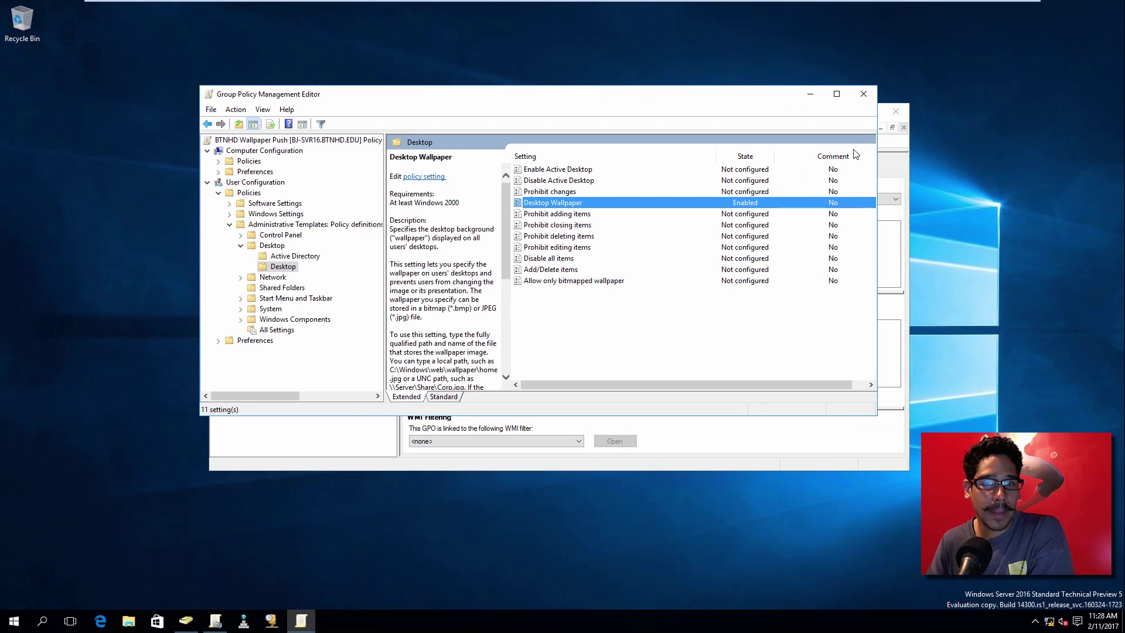
Step: Link the existing BTNHD Wallpaper Push GPO to the Techs OU
{"action": "left_click", "coordinate": [864, 95]}
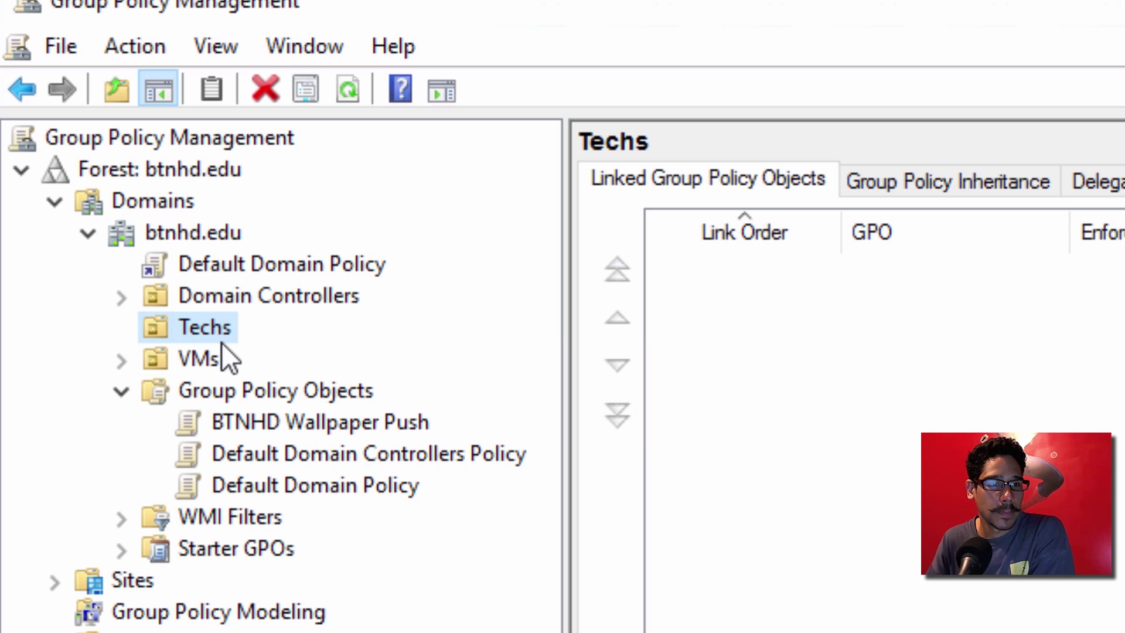
{"action": "right_click", "coordinate": [216, 329]}
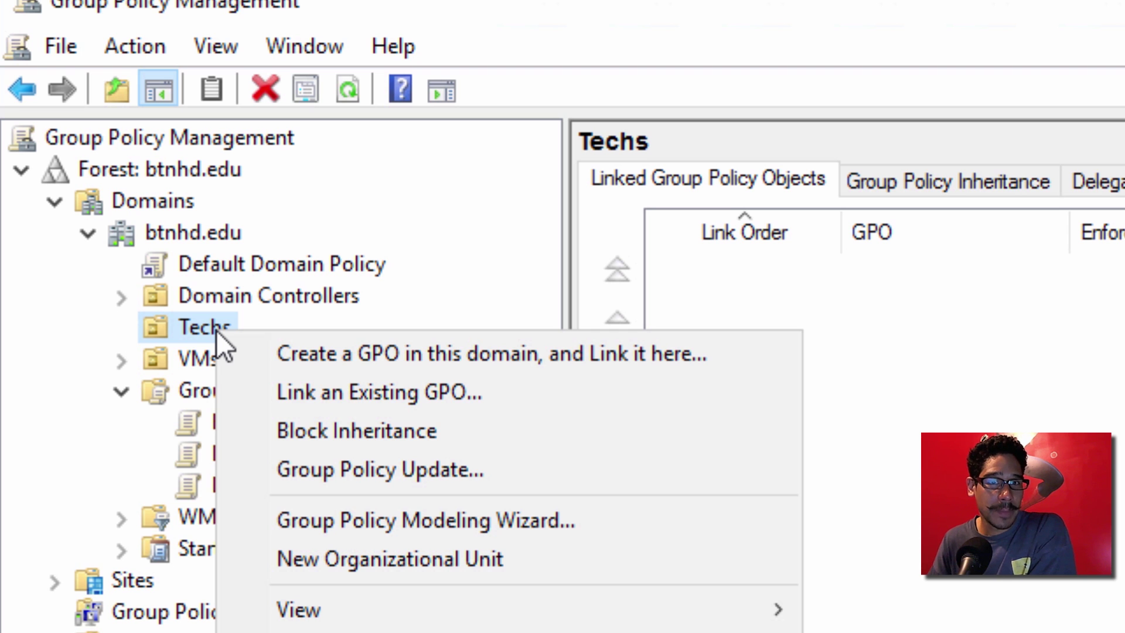
{"action": "left_click", "coordinate": [333, 400]}
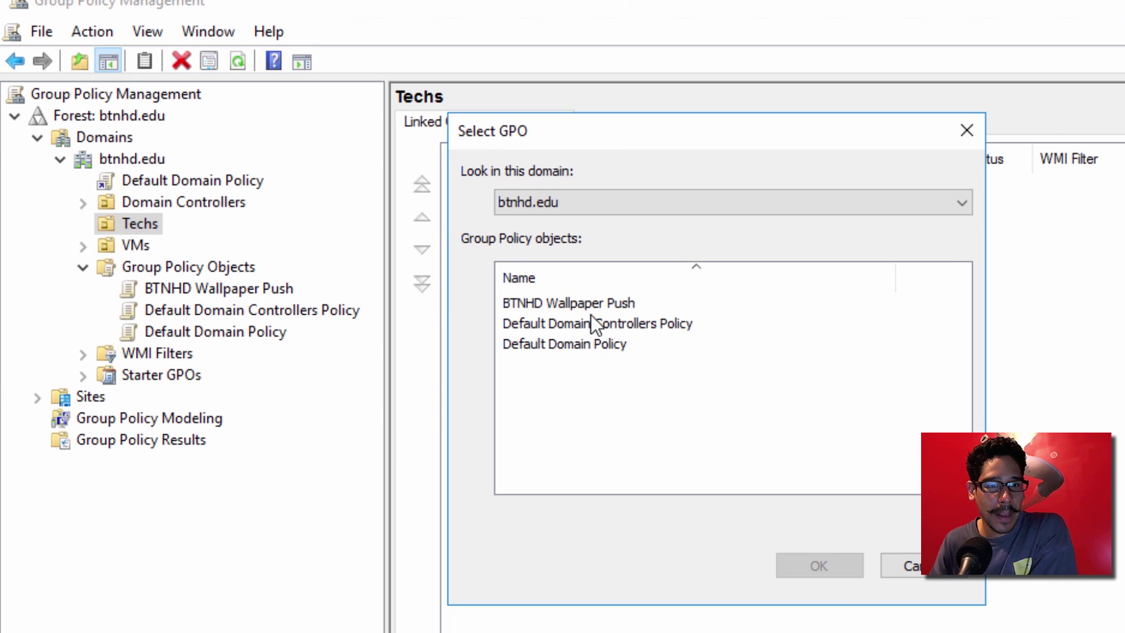
{"action": "left_click", "coordinate": [860, 449]}
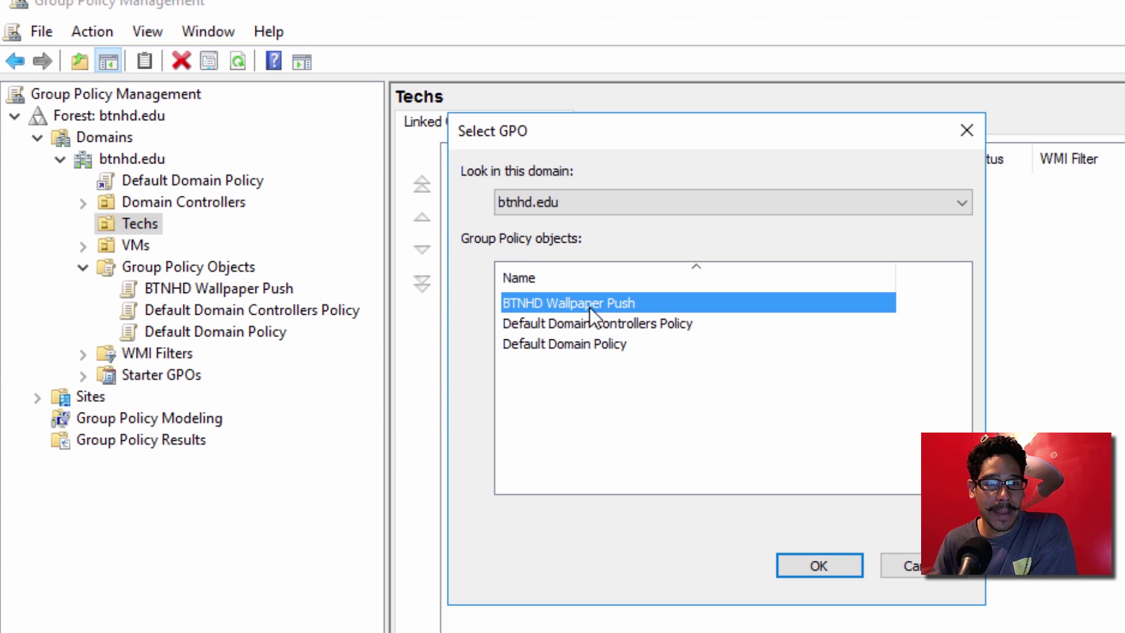
{"action": "left_click", "coordinate": [811, 563]}
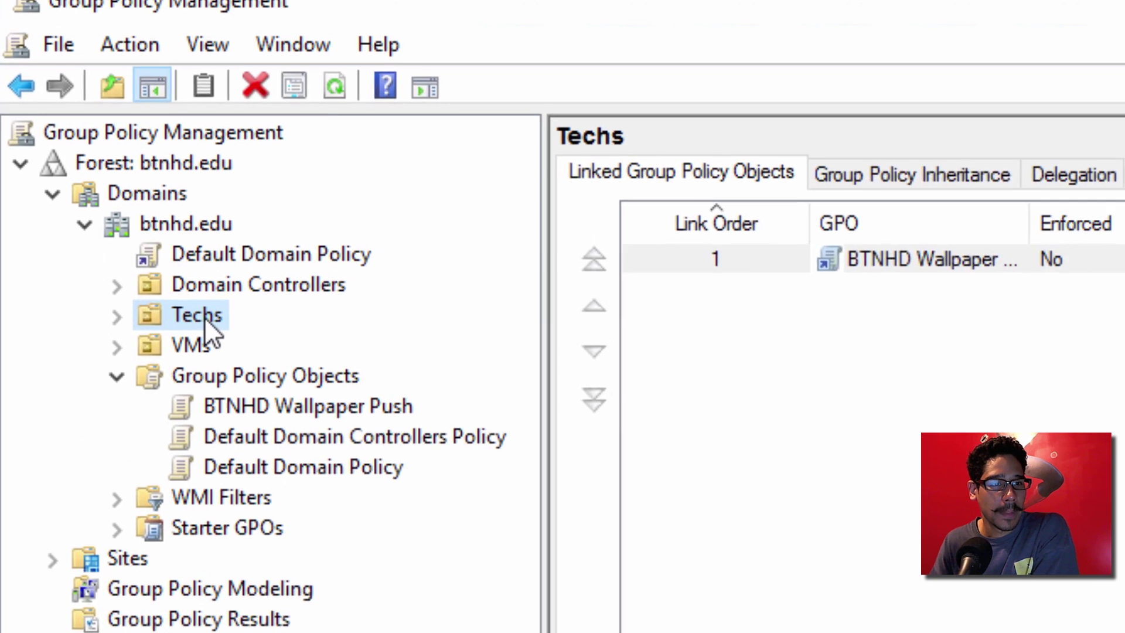
Step: Set the BTNHD Wallpaper Push link under Techs to Enforced
{"action": "left_click", "coordinate": [116, 316]}
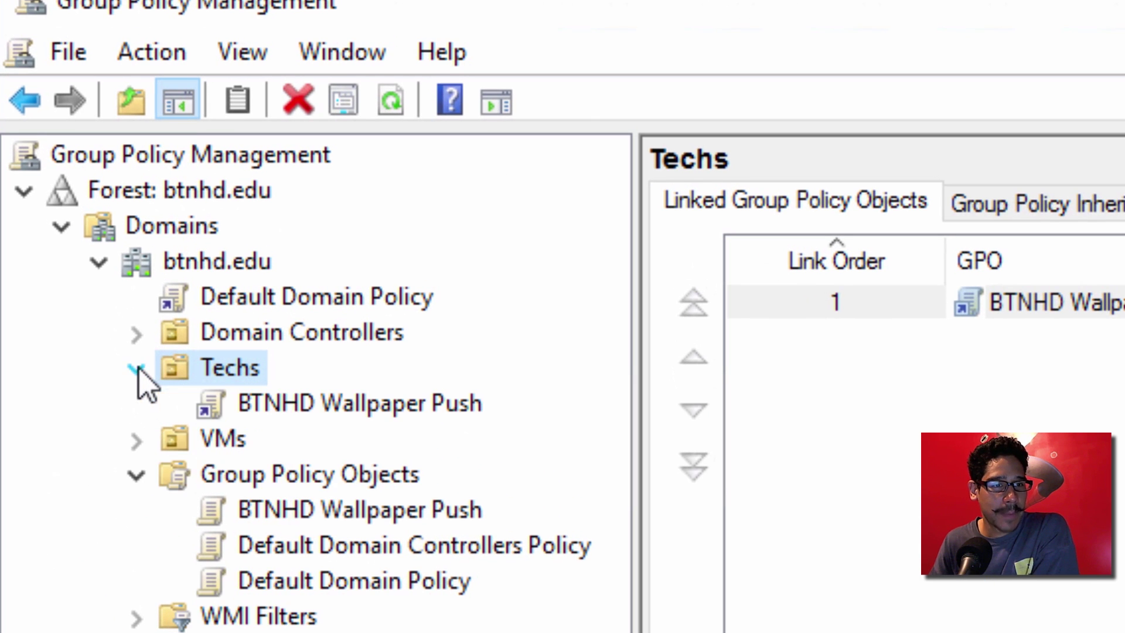
{"action": "right_click", "coordinate": [371, 411]}
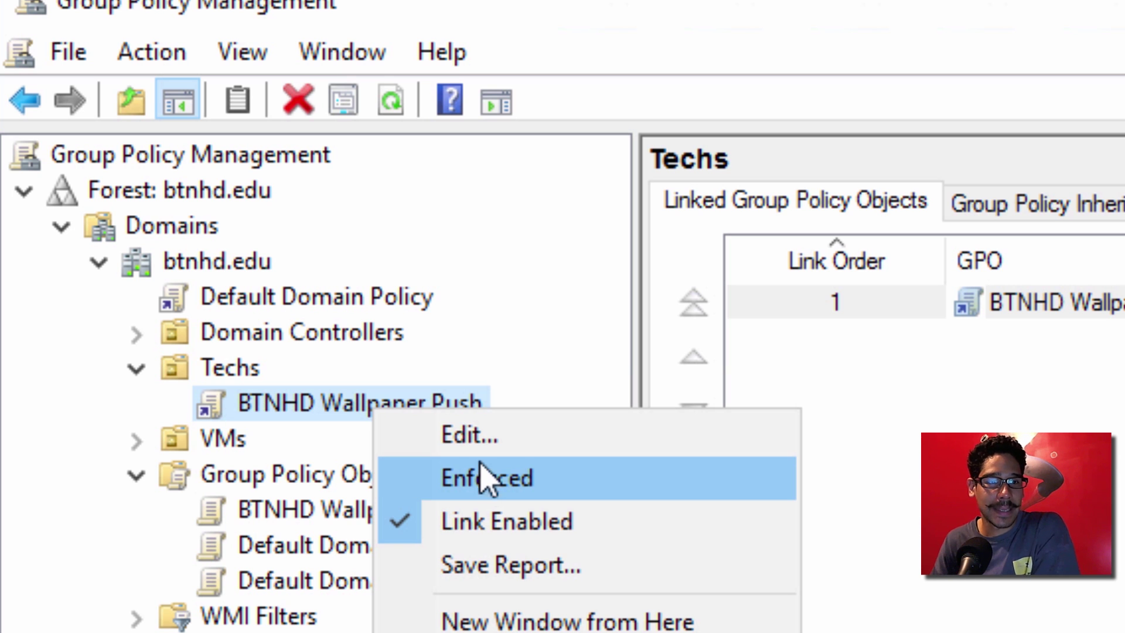
{"action": "left_click", "coordinate": [483, 476]}
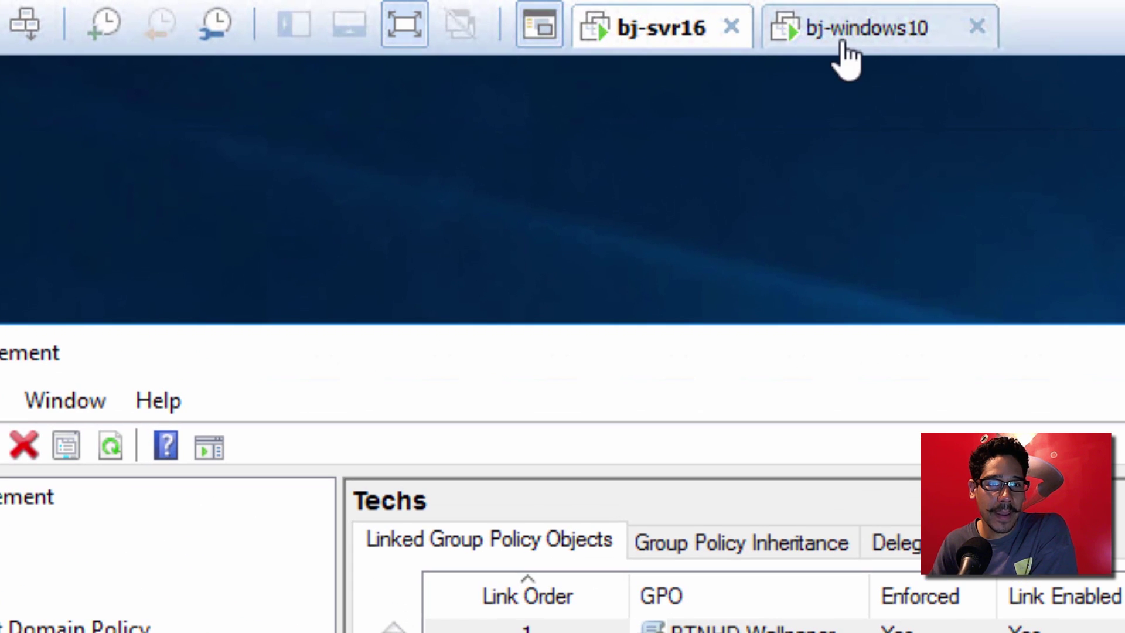
Step: On the bj-windows10 VM, launch Command Prompt (Admin) using the domain administrator's user name and password
{"action": "left_click", "coordinate": [856, 34]}
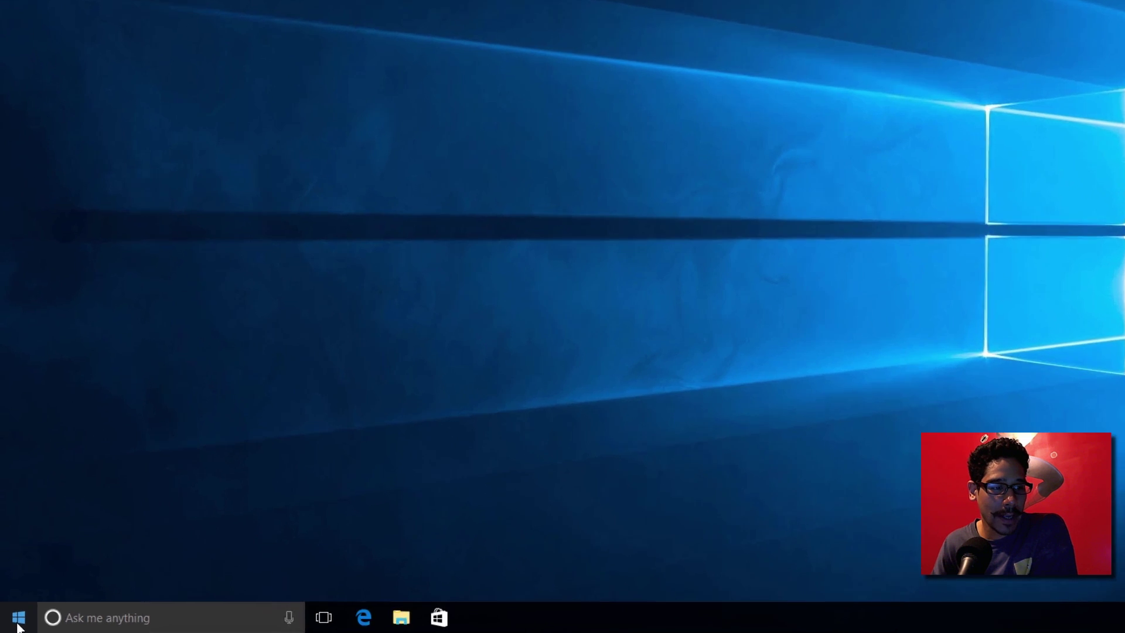
{"action": "right_click", "coordinate": [14, 626]}
{"action": "left_click", "coordinate": [118, 340]}
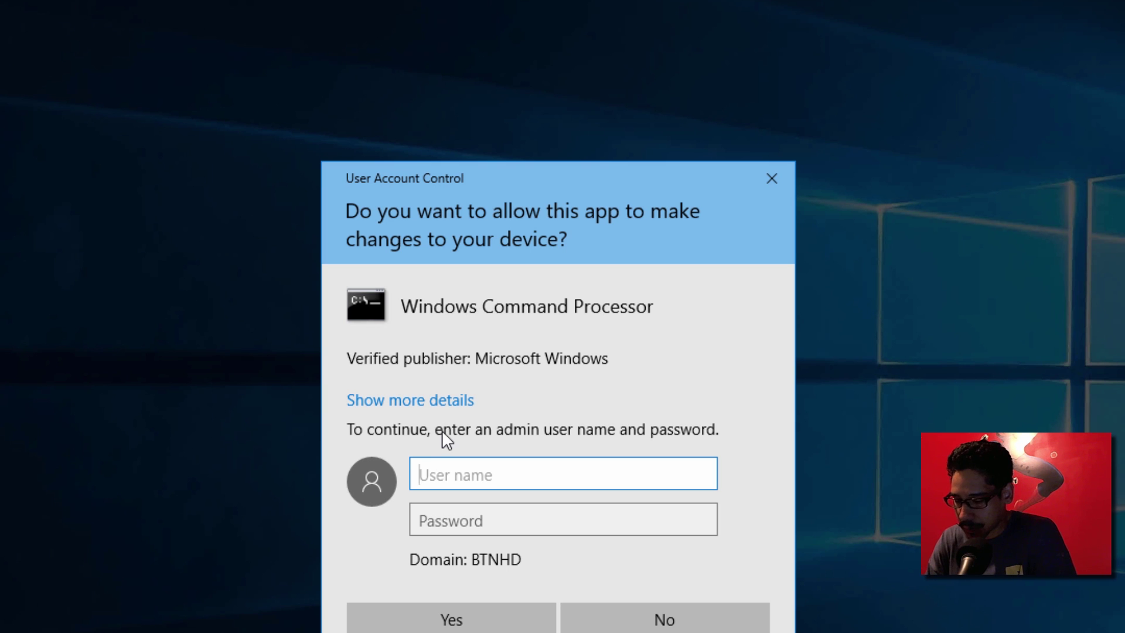
{"action": "type", "text": "btnhd\\"}
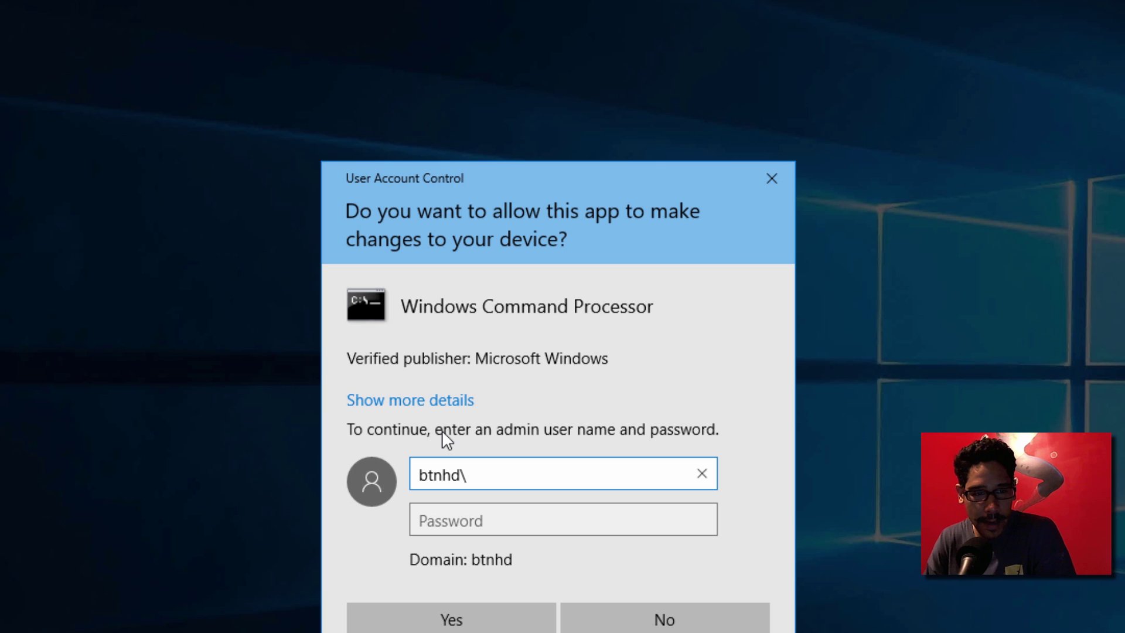
{"action": "type", "text": "administrator"}
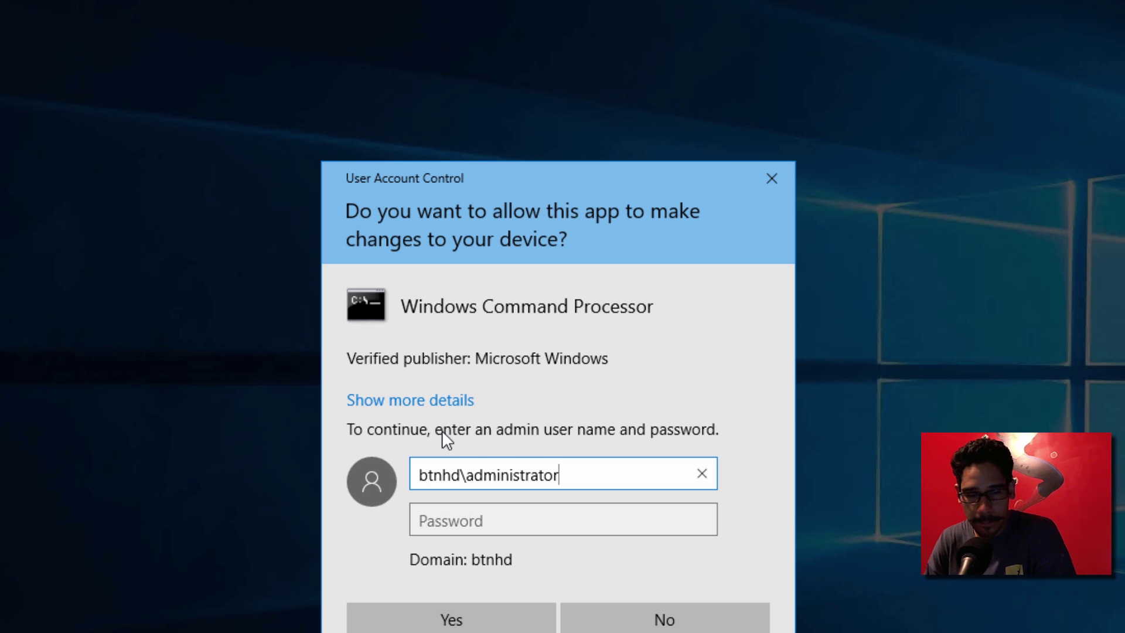
{"action": "key", "text": "Tab"}
{"action": "type", "text": "••••••••"}
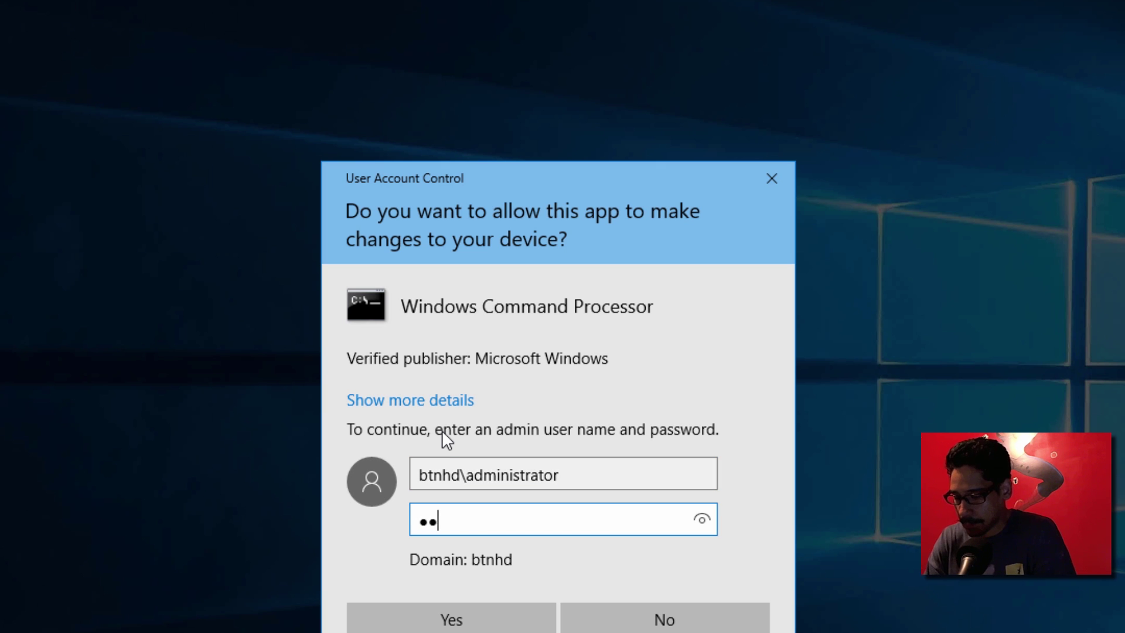
{"action": "key", "text": "Return"}
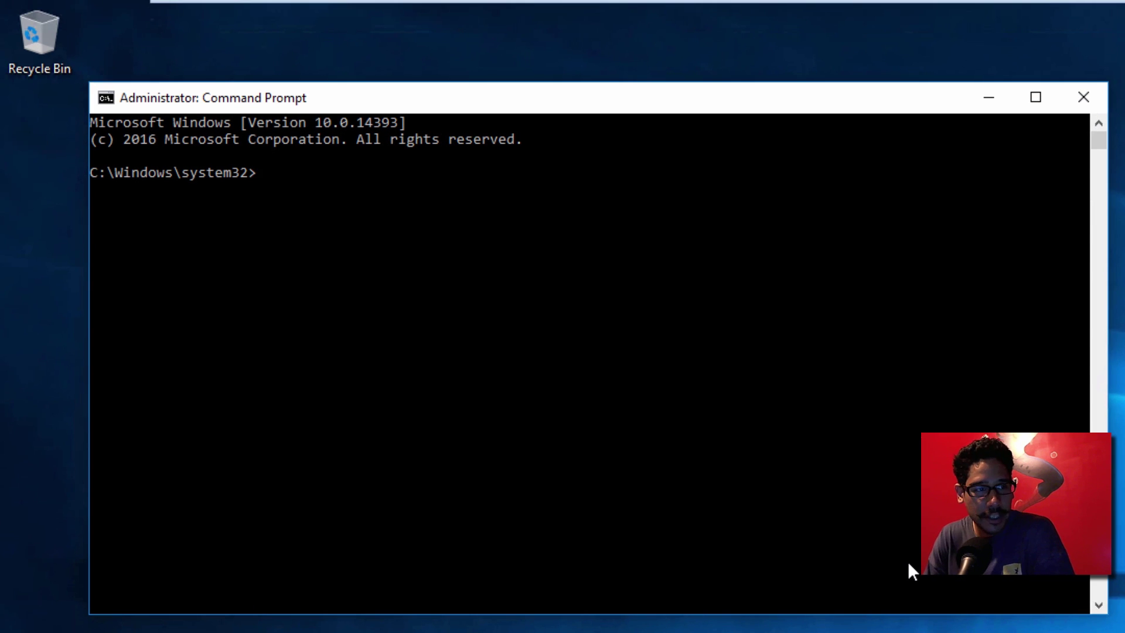
Step: Run gpresult /R and scroll through the applied group policy report
{"action": "type", "text": "GPupdat"}
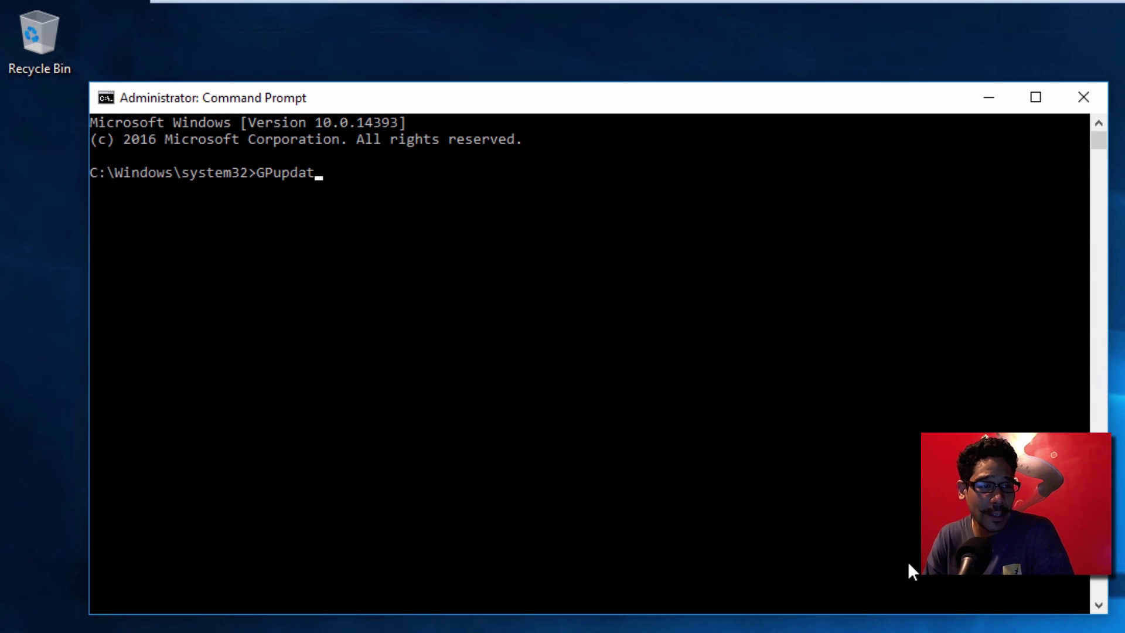
{"action": "key", "text": "BackSpace"}
{"action": "key", "text": "BackSpace"}
{"action": "key", "text": "BackSpace"}
{"action": "key", "text": "BackSpace"}
{"action": "key", "text": "BackSpace"}
{"action": "key", "text": "BackSpace"}
{"action": "key", "text": "BackSpace"}
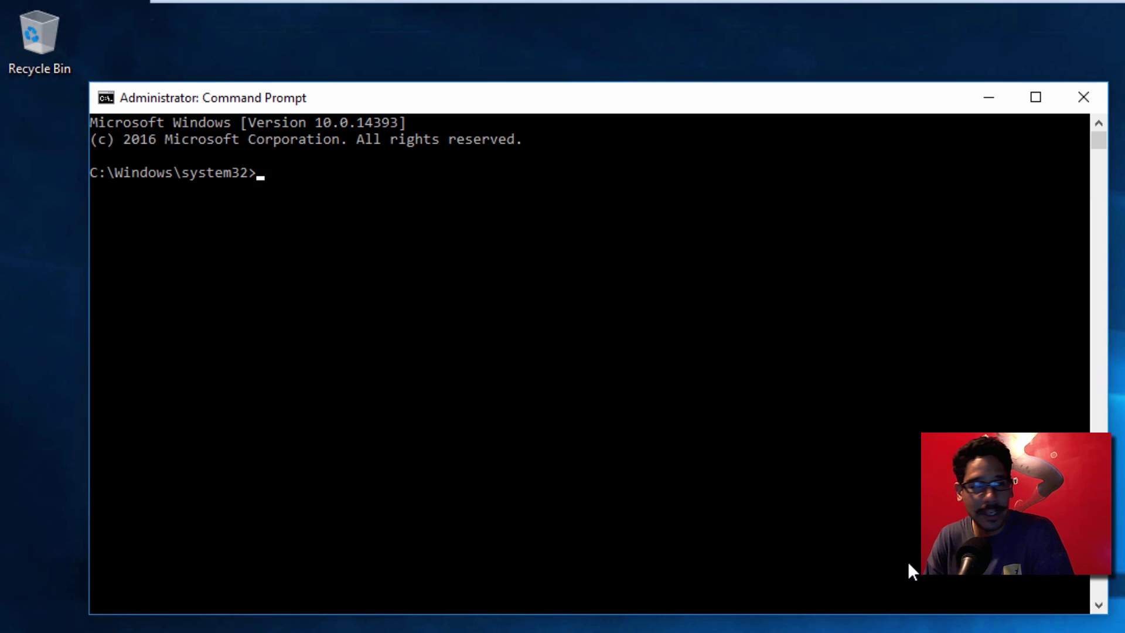
{"action": "type", "text": "gpresult"}
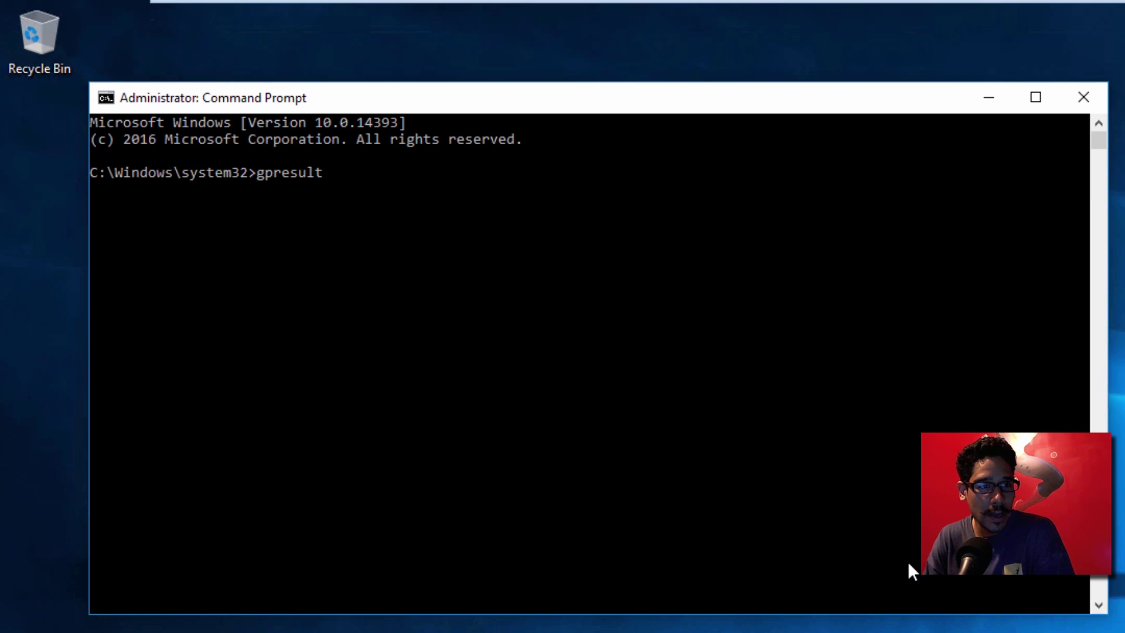
{"action": "type", "text": " /R"}
{"action": "key", "text": "Return"}
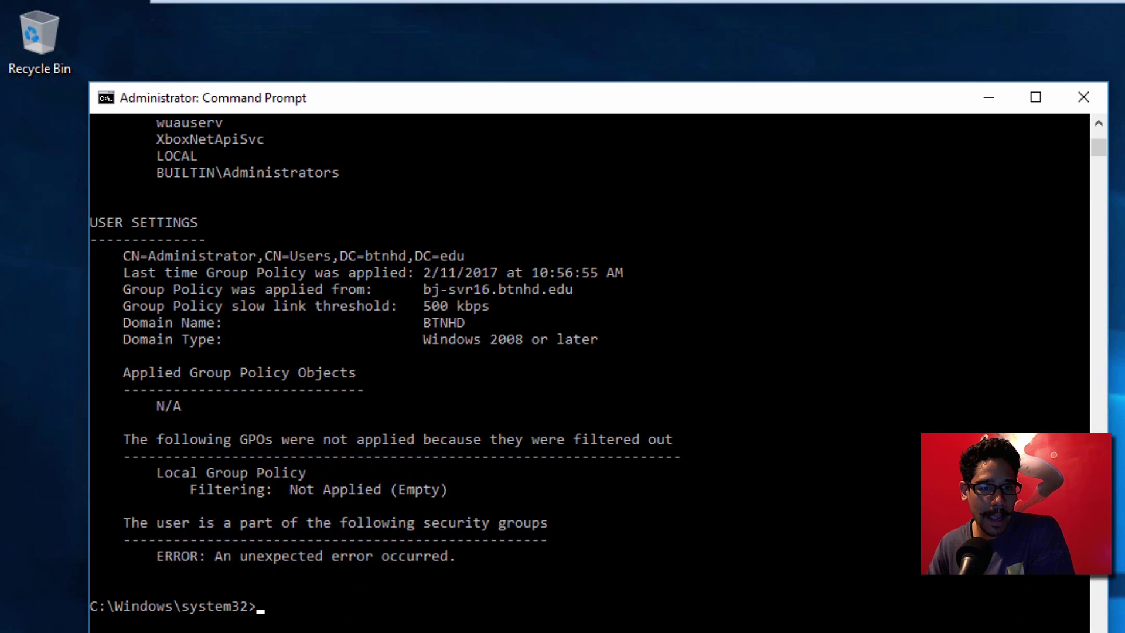
{"action": "scroll", "coordinate": [1019, 622], "scroll_direction": "up", "scroll_amount": 11}
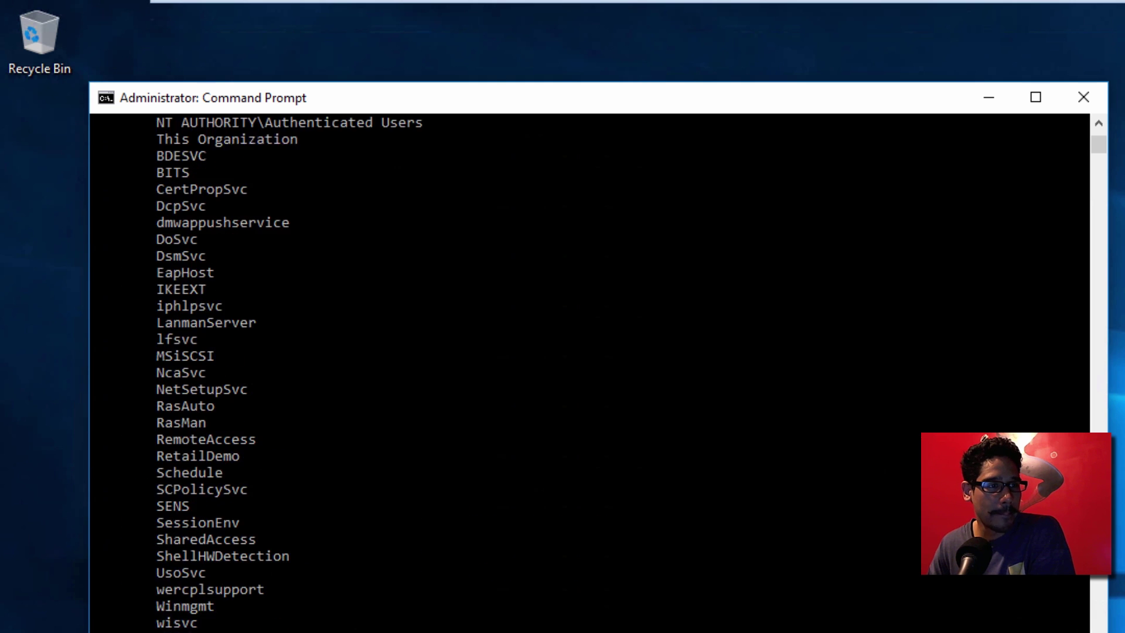
{"action": "scroll", "coordinate": [589, 373], "scroll_direction": "up", "scroll_amount": 10}
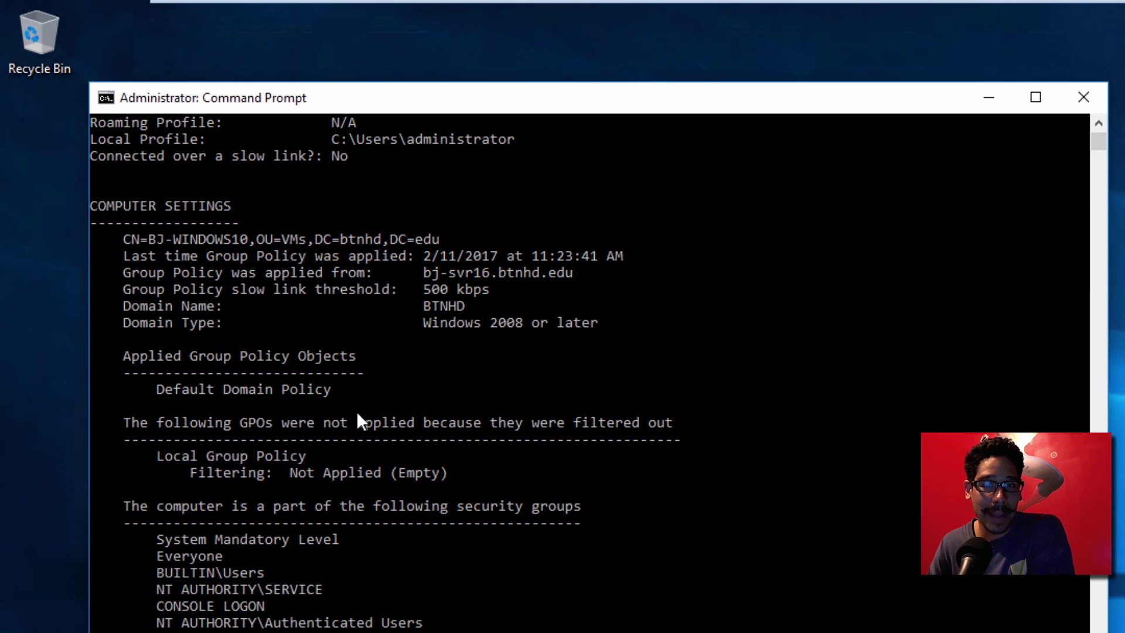
{"action": "scroll", "coordinate": [357, 412], "scroll_direction": "down", "scroll_amount": 20}
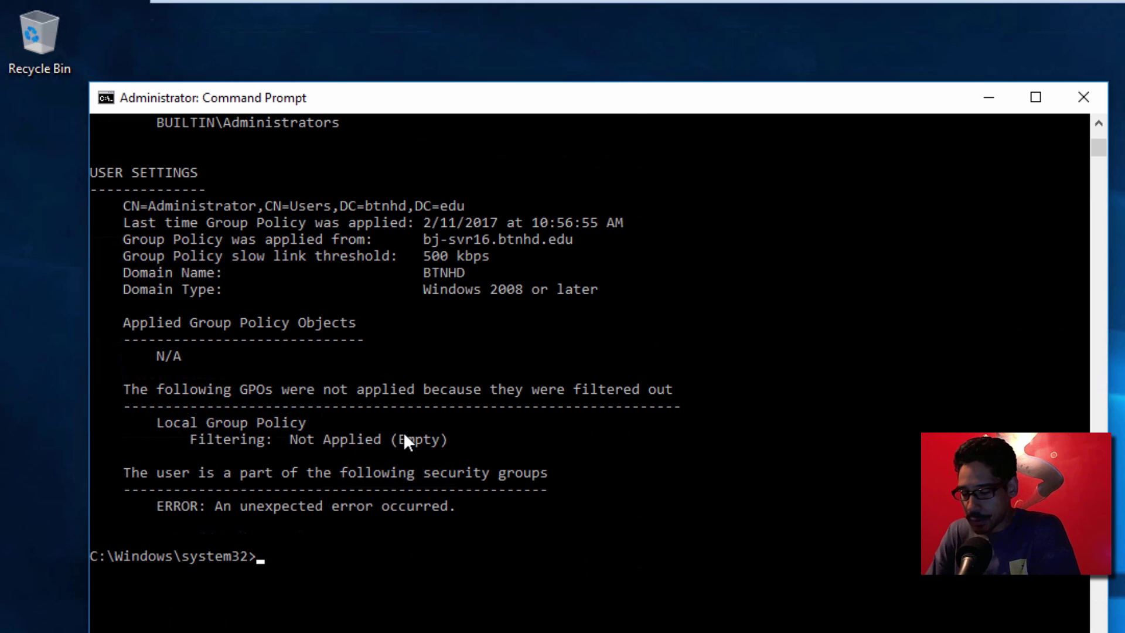
Step: Run GPupdate /force, then exit the Command Prompt
{"action": "type", "text": "GPu"}
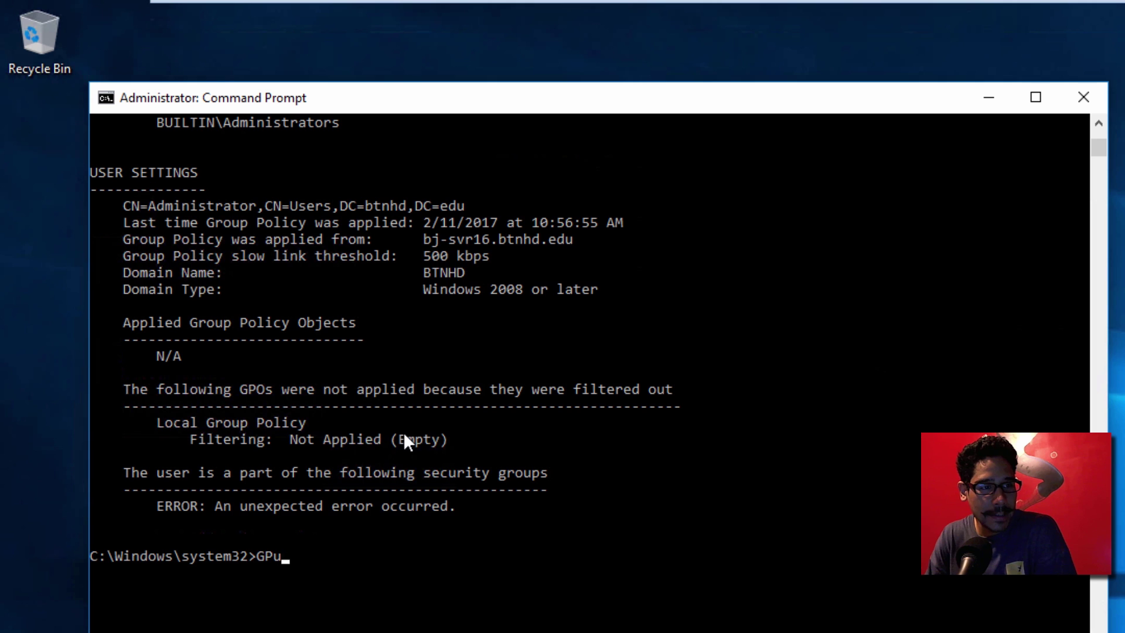
{"action": "type", "text": "pdate /force"}
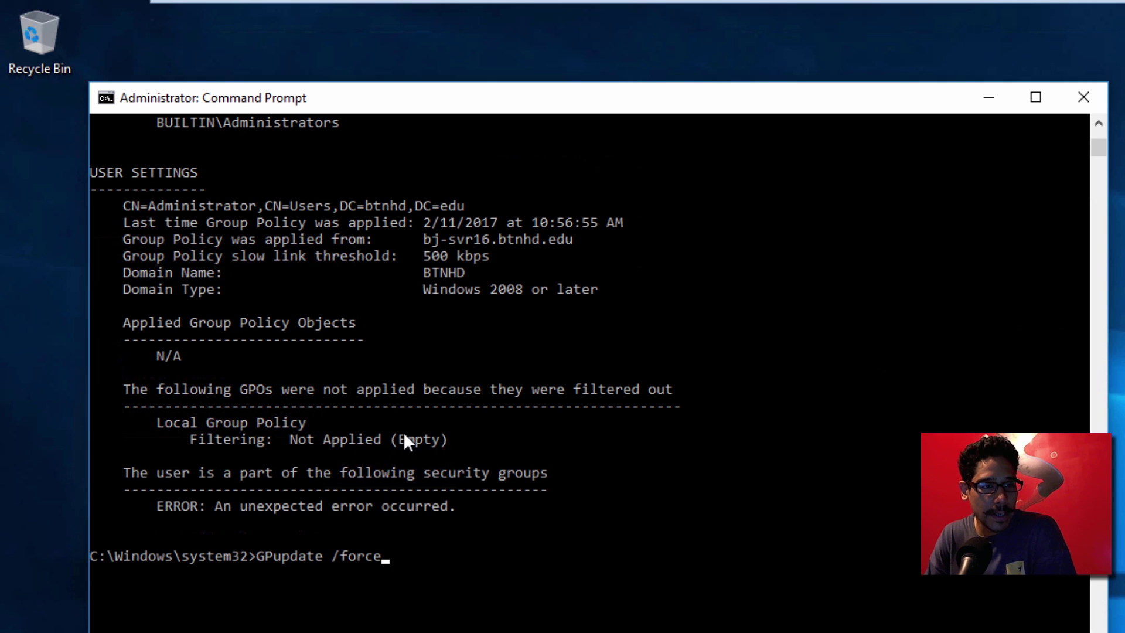
{"action": "key", "text": "Return"}
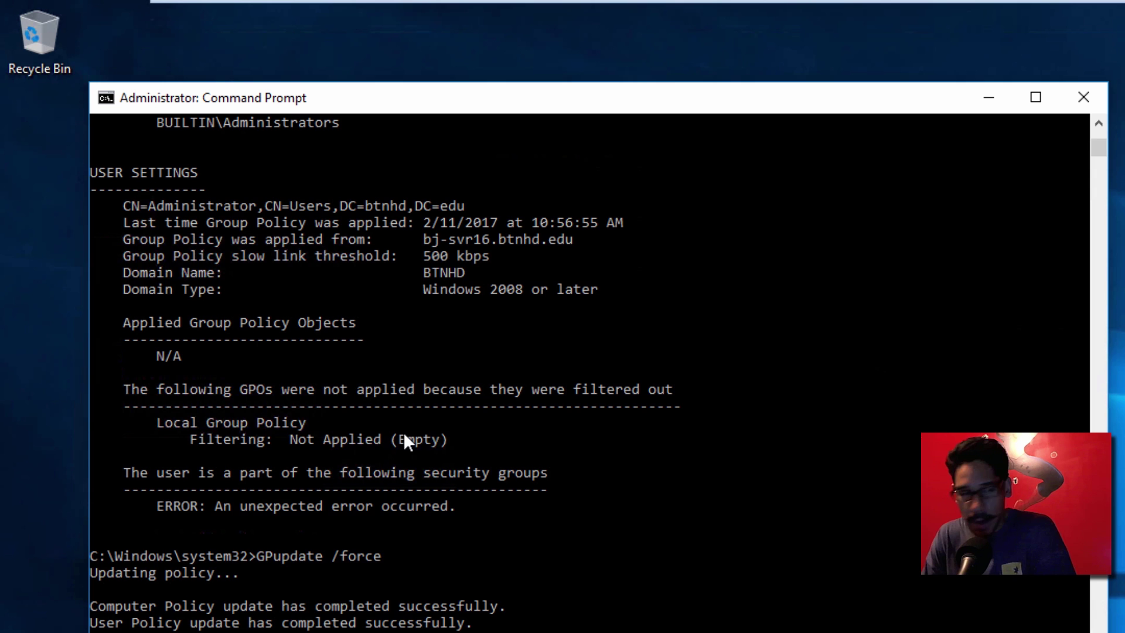
{"action": "type", "text": "exit"}
{"action": "key", "text": "Return"}
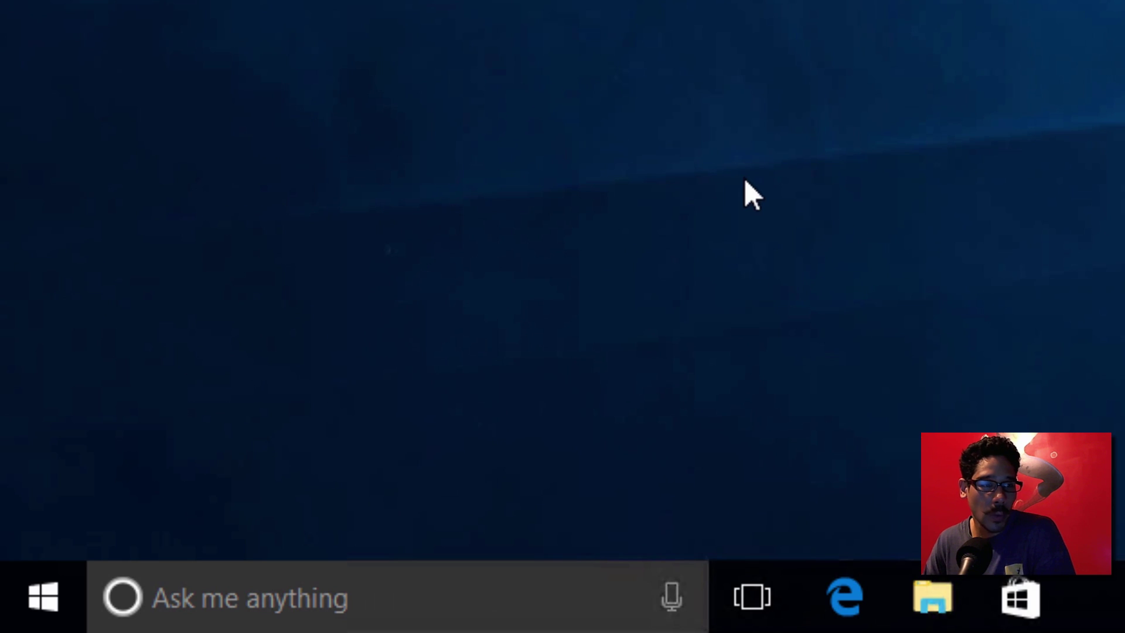
Step: From Start, dismiss the power options and sign out via the user account menu
{"action": "left_click", "coordinate": [12, 622]}
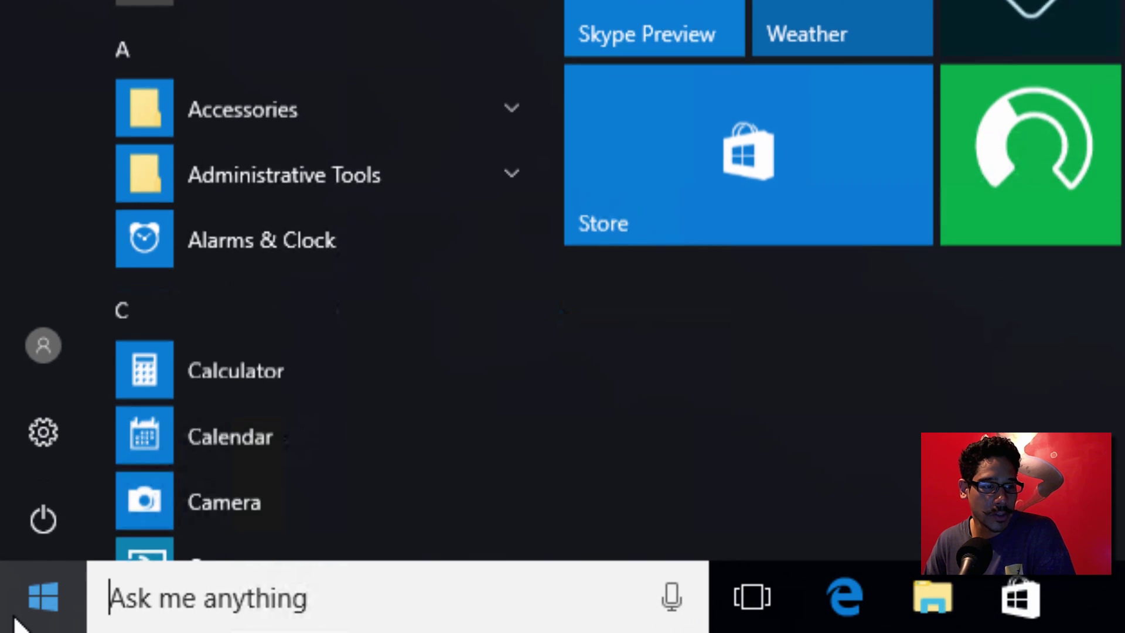
{"action": "left_click", "coordinate": [40, 521]}
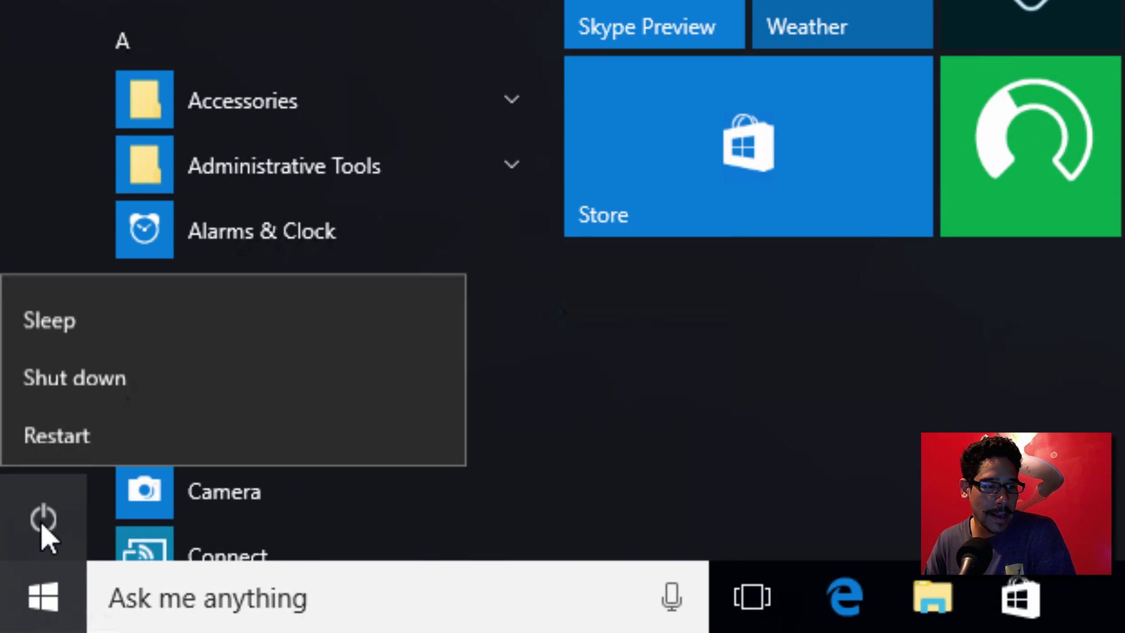
{"action": "left_click", "coordinate": [13, 181]}
{"action": "left_click", "coordinate": [45, 355]}
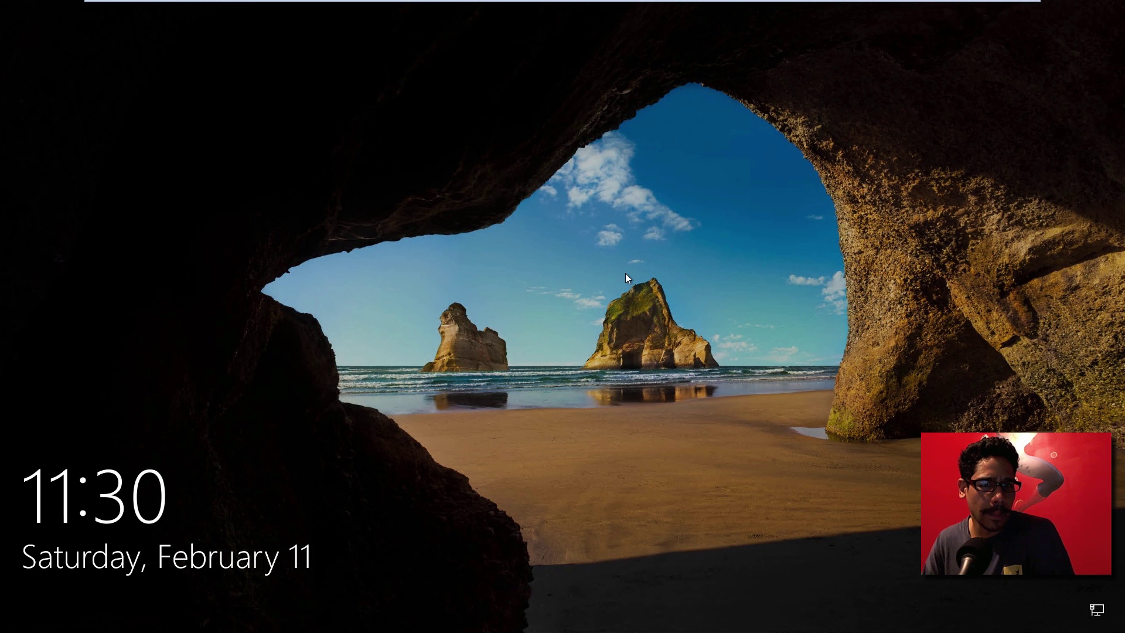
Step: Sign back in with the account password, re-entering it after the first attempt is rejected
{"action": "left_click", "coordinate": [625, 275]}
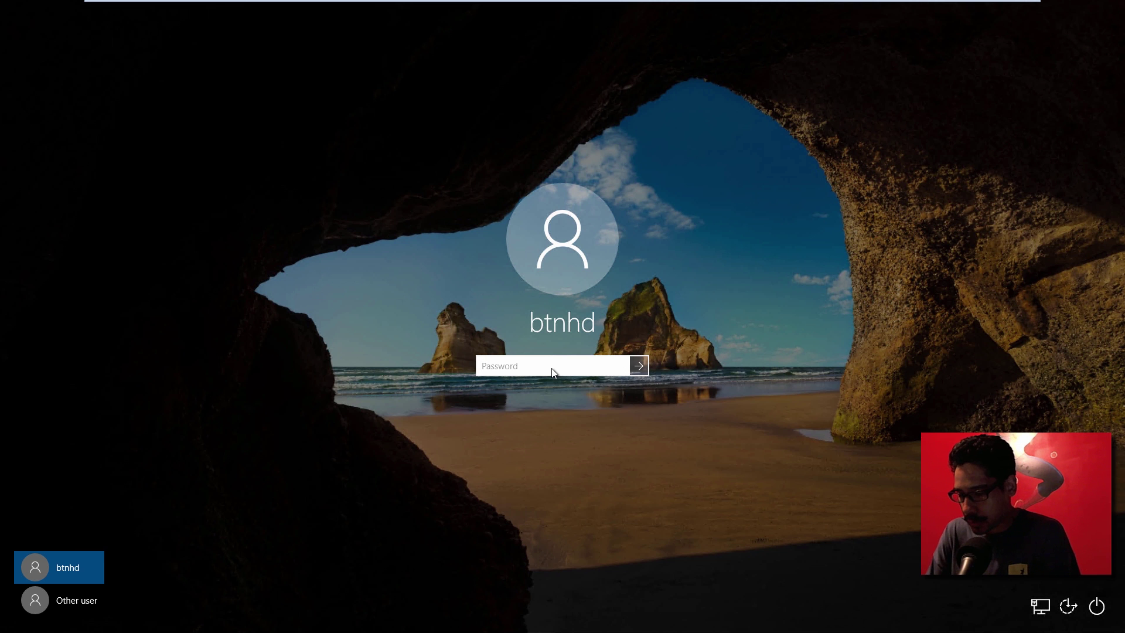
{"action": "type", "text": "*******"}
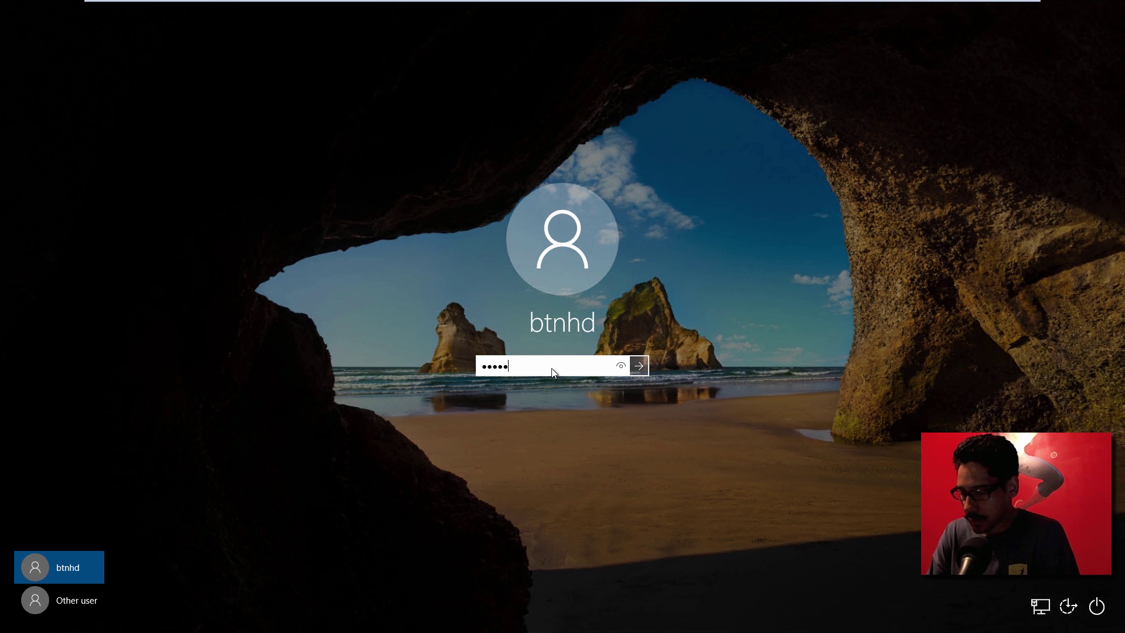
{"action": "key", "text": "Return"}
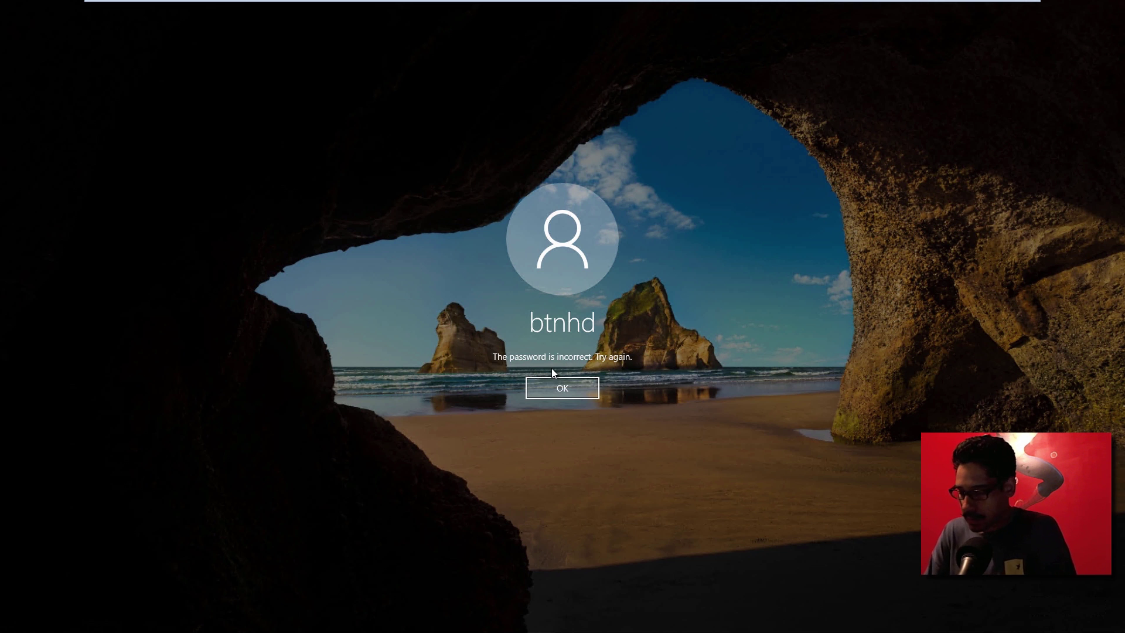
{"action": "key", "text": "Return"}
{"action": "type", "text": "********"}
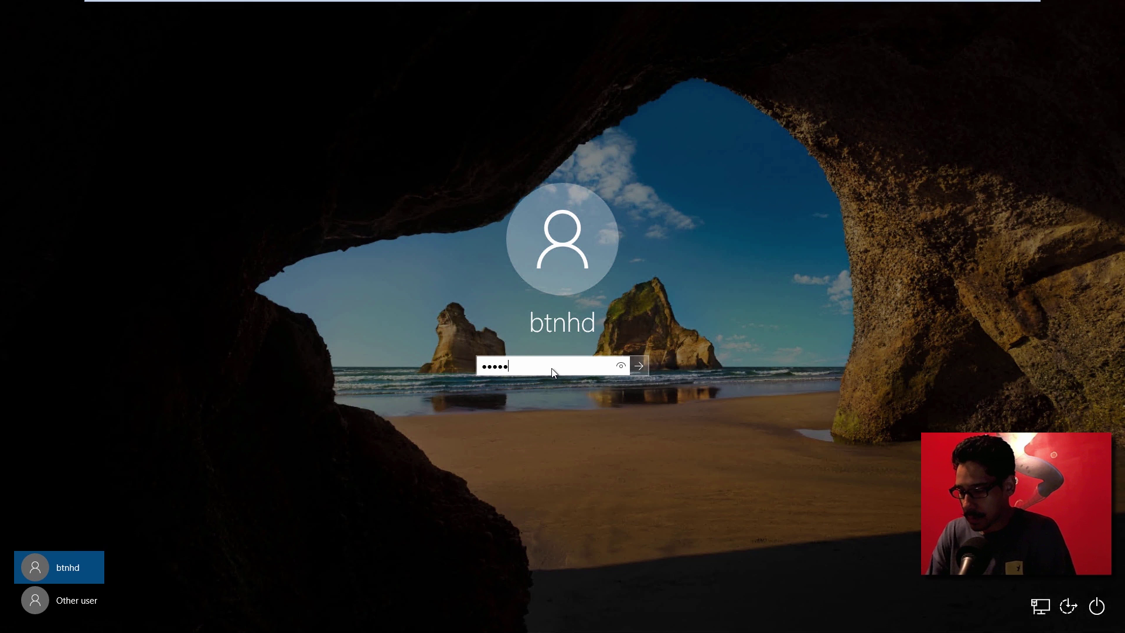
{"action": "key", "text": "Return"}
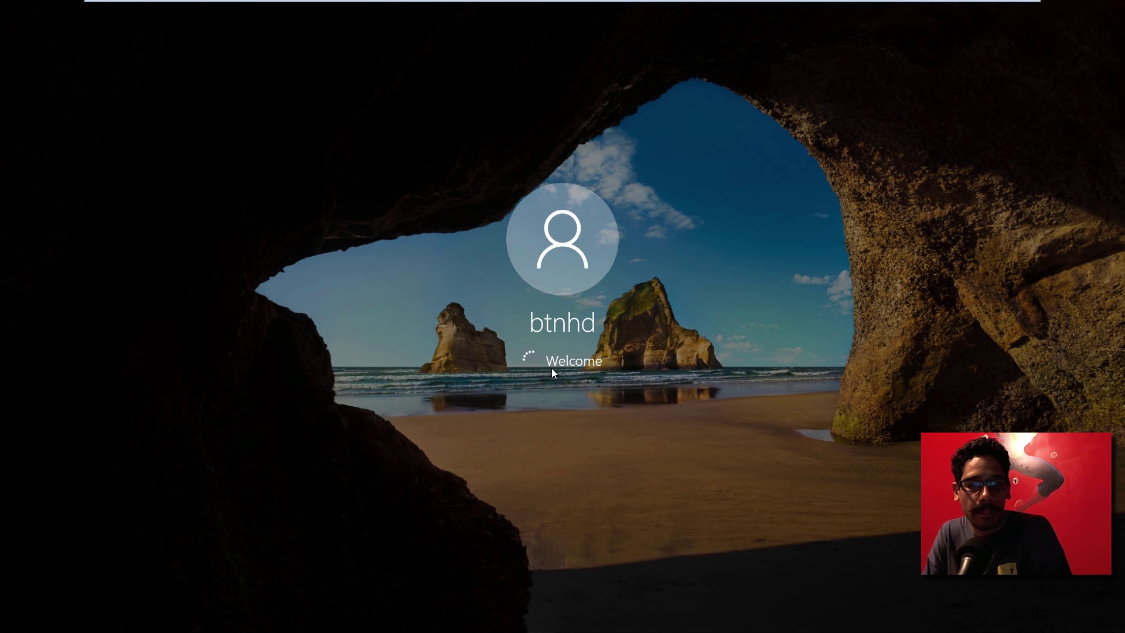